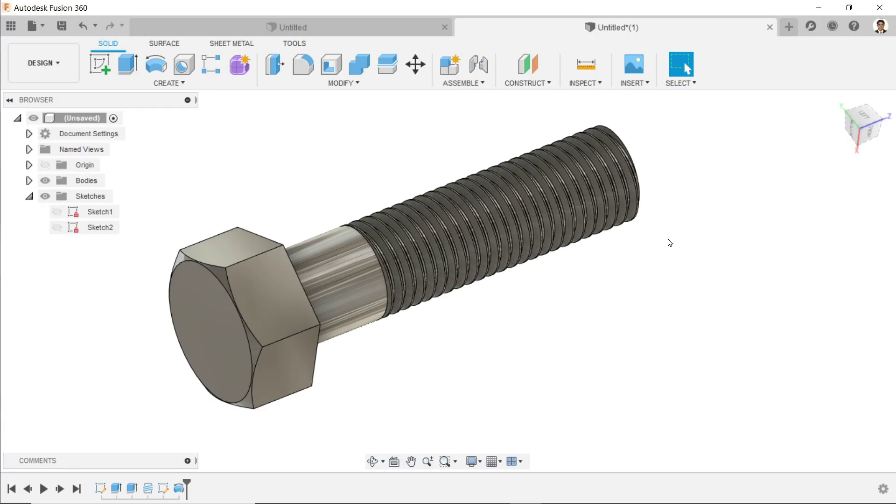
- Orbit and zoom around the finished threaded hex bolt to review it
shift+middle_drag(640, 279, 628, 215)
key(Escape)
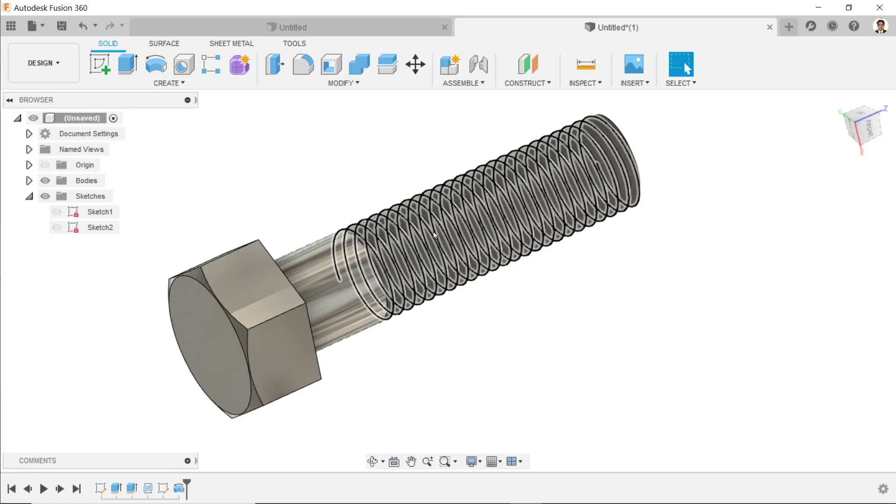
scroll(572, 293, down, 2)
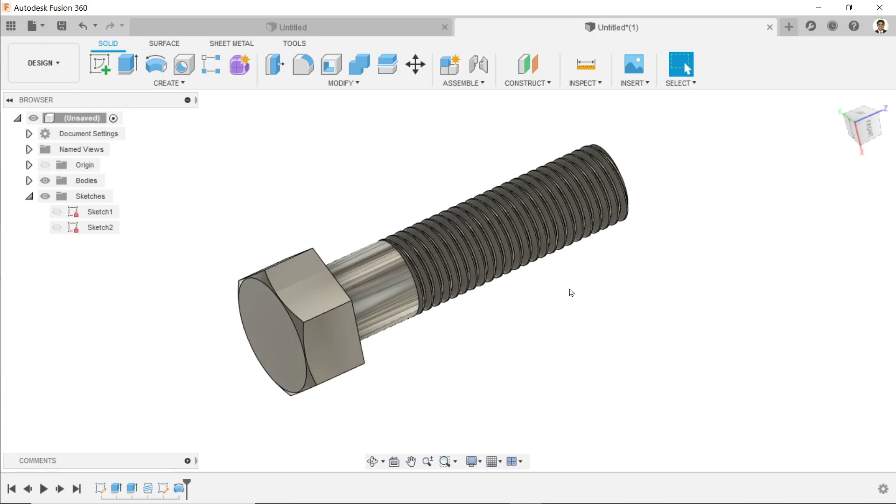
scroll(421, 287, up, 2)
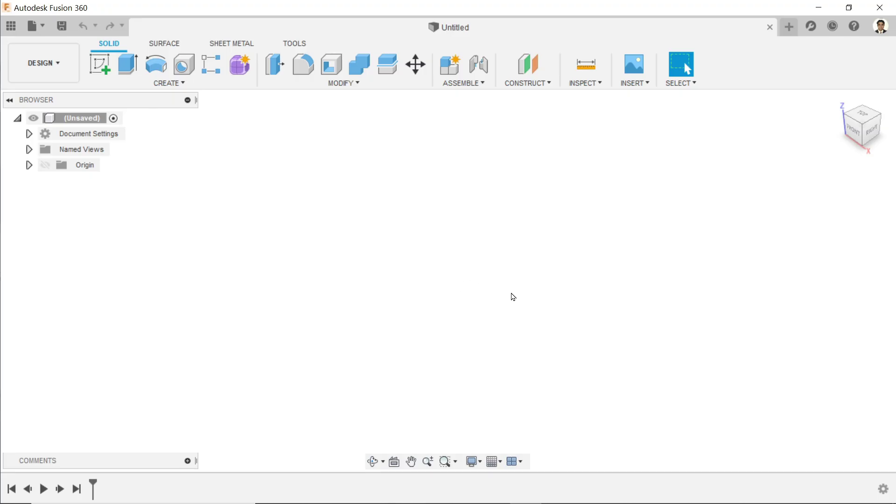
- Start a new blank design from the File menu and open the CREATE menu
click(44, 31)
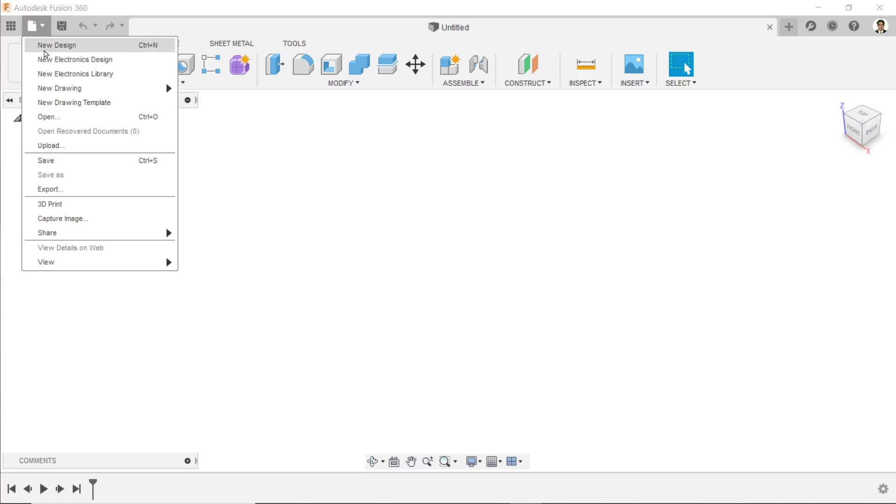
click(49, 47)
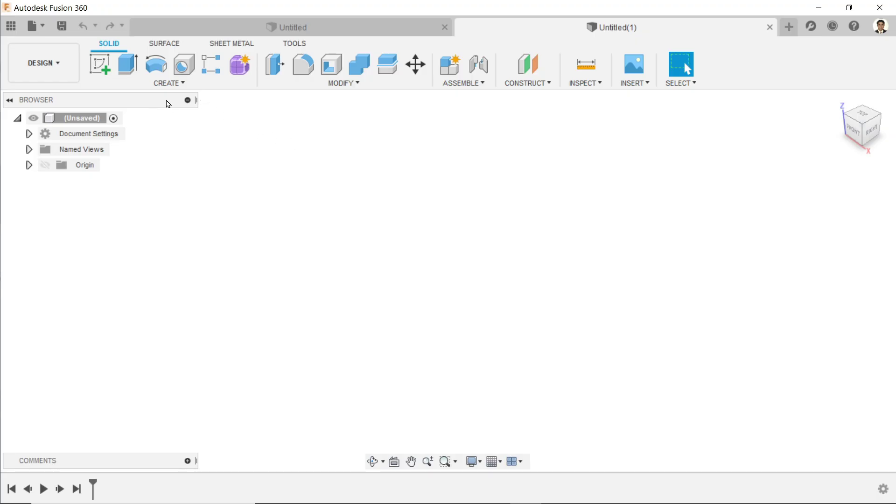
click(182, 84)
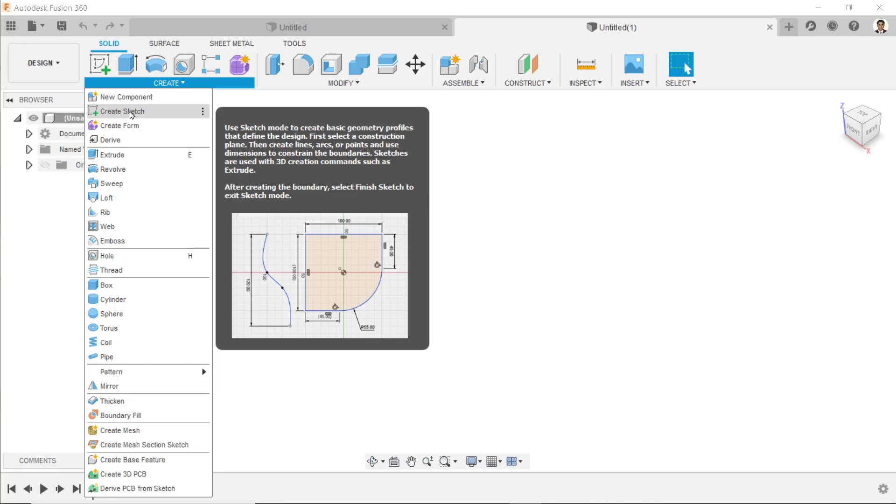
- Sketch a 20 mm diameter circle centred on the origin of the XY plane
click(124, 112)
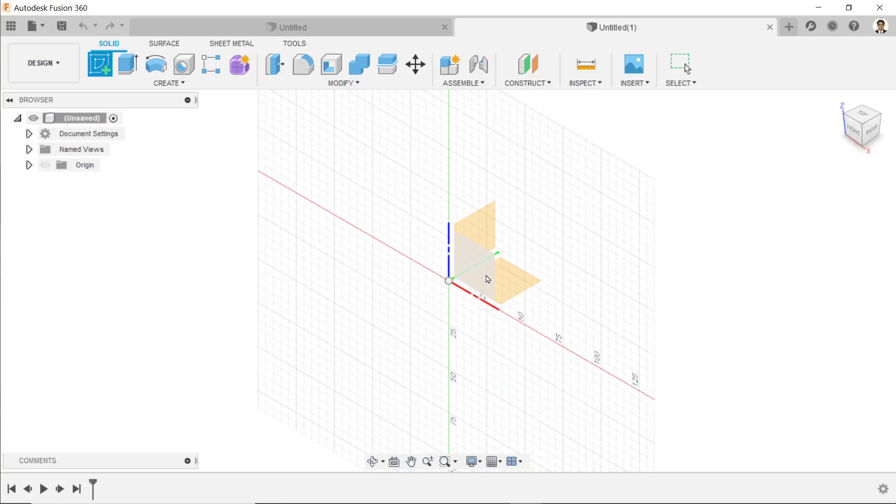
click(515, 286)
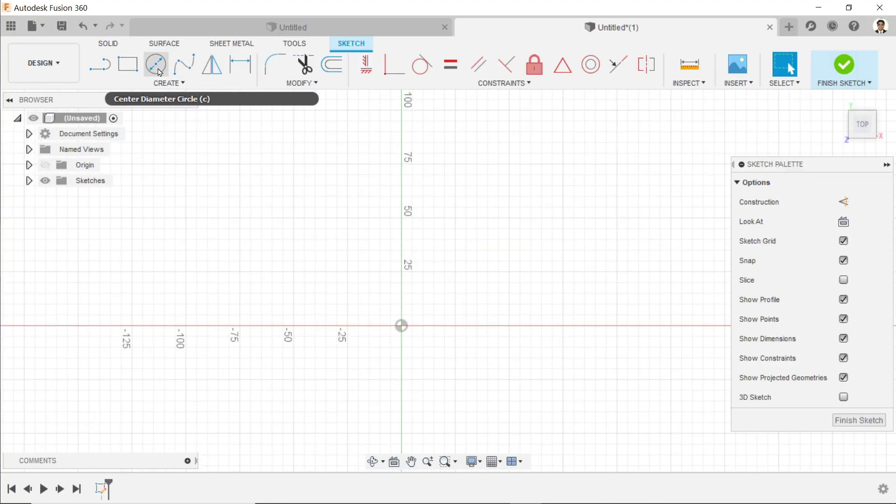
click(158, 65)
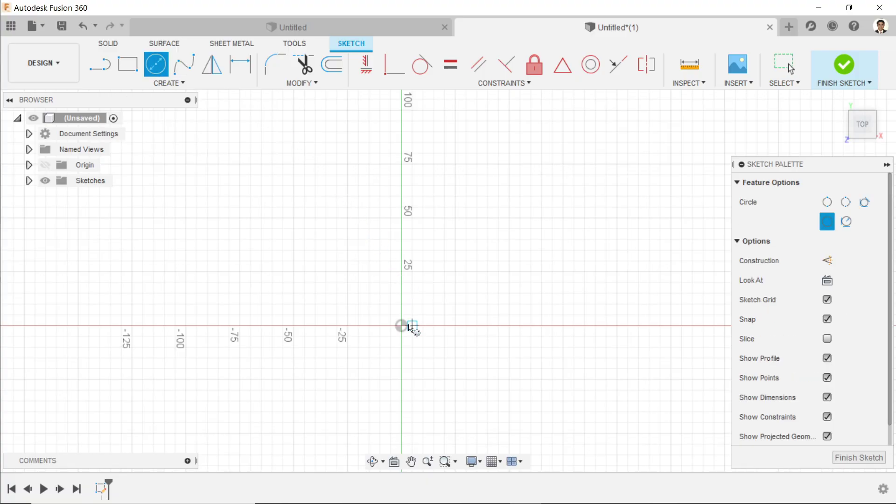
click(401, 326)
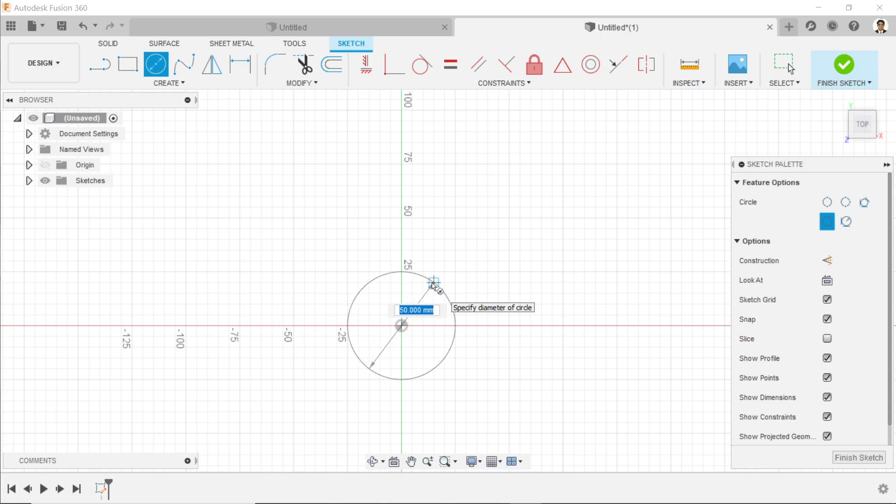
text(20)
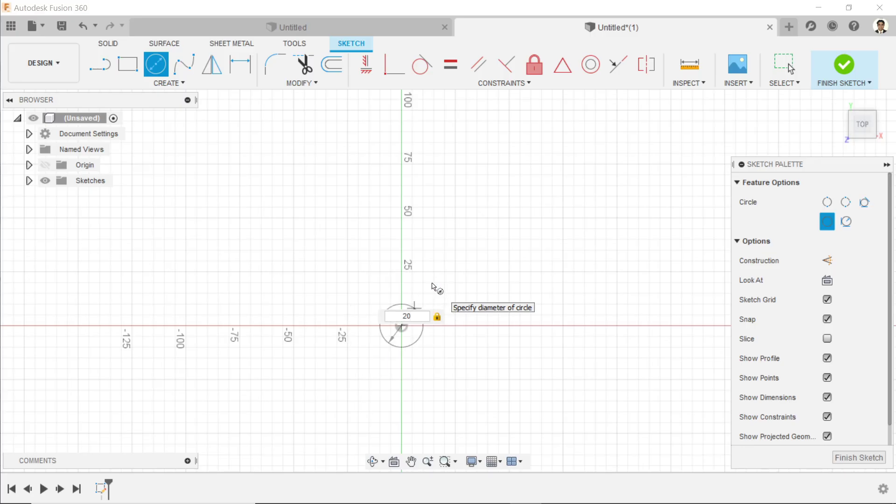
key(Return)
scroll(417, 346, up, 5)
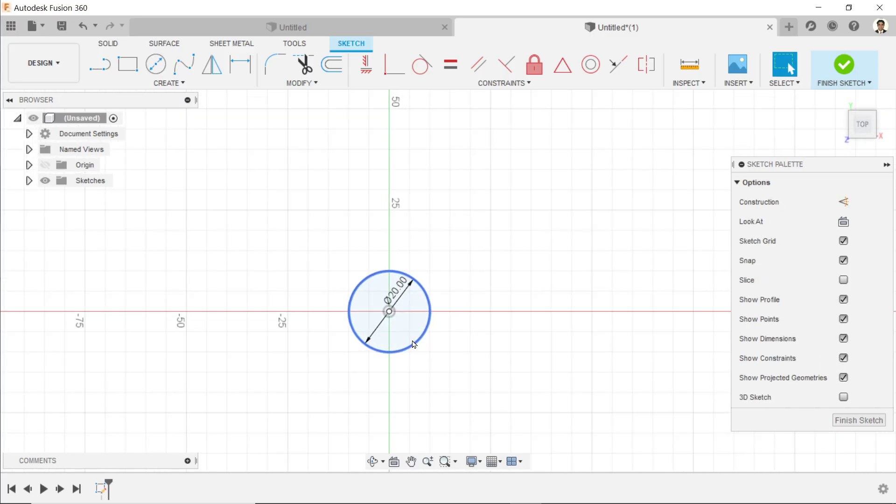
- Draw a six-sided circumscribed hexagon, 15 mm to the flats, with its dimension moved right
click(169, 82)
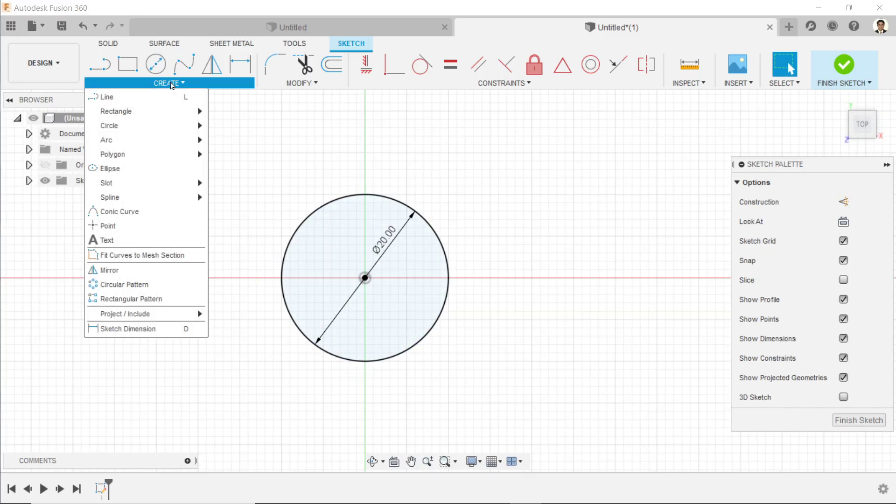
mouse_move(135, 154)
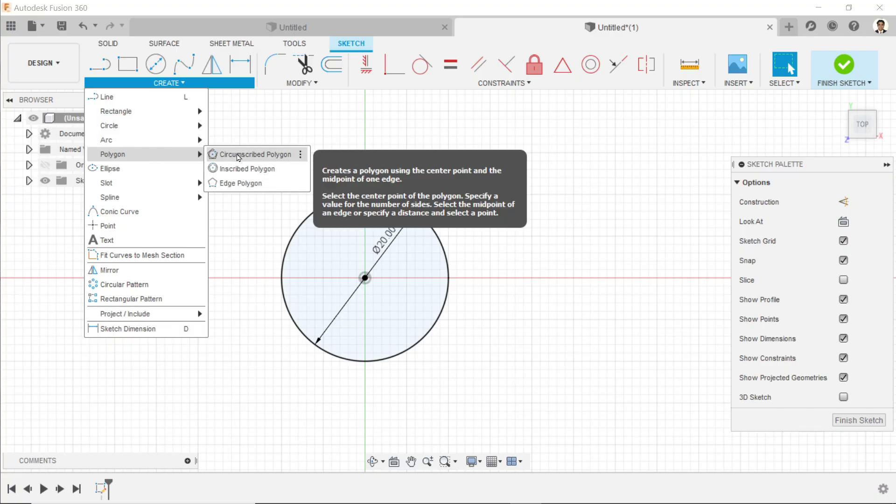
click(241, 159)
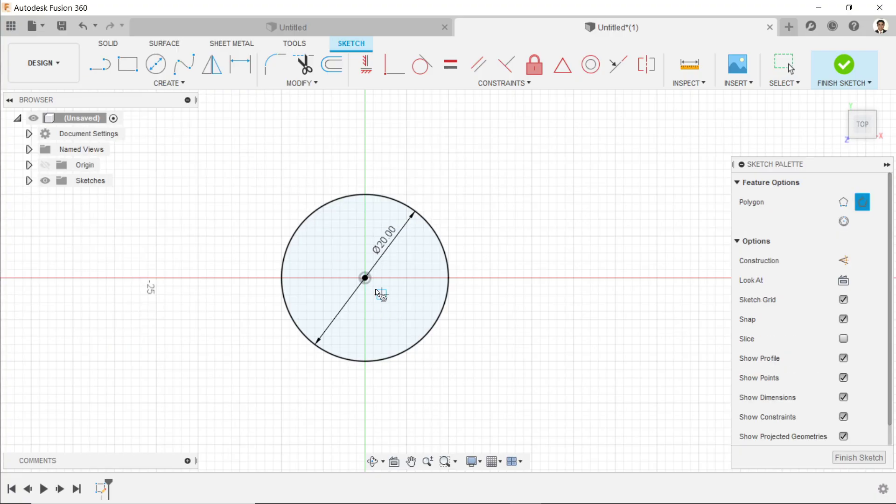
click(365, 278)
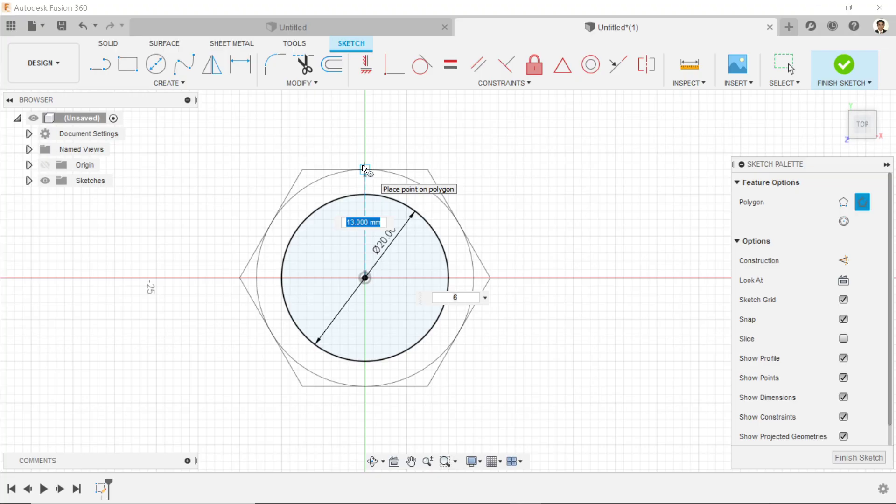
text(15)
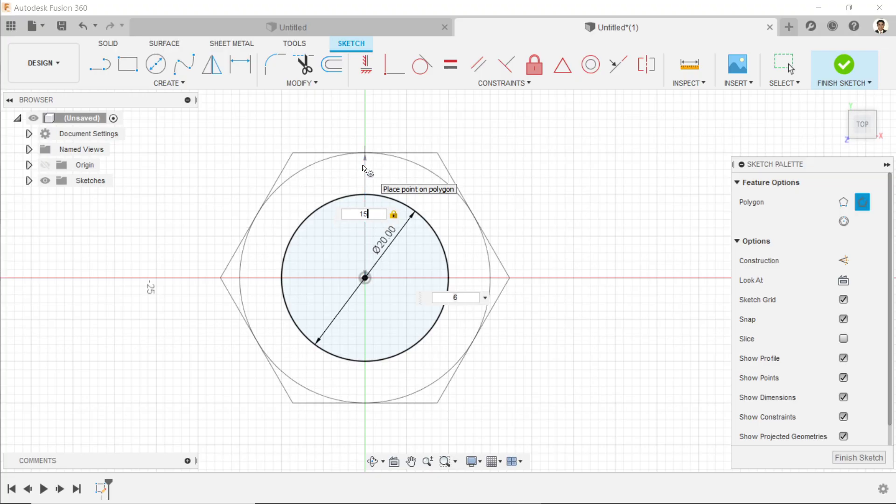
key(Tab)
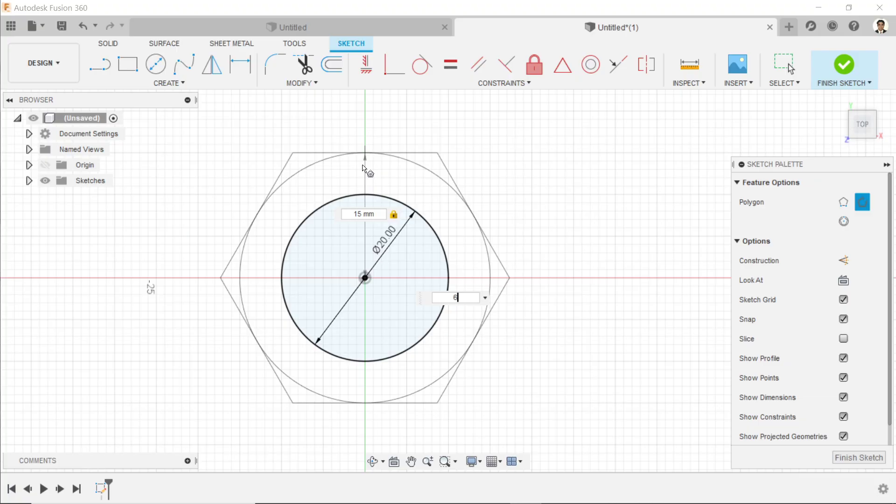
key(Return)
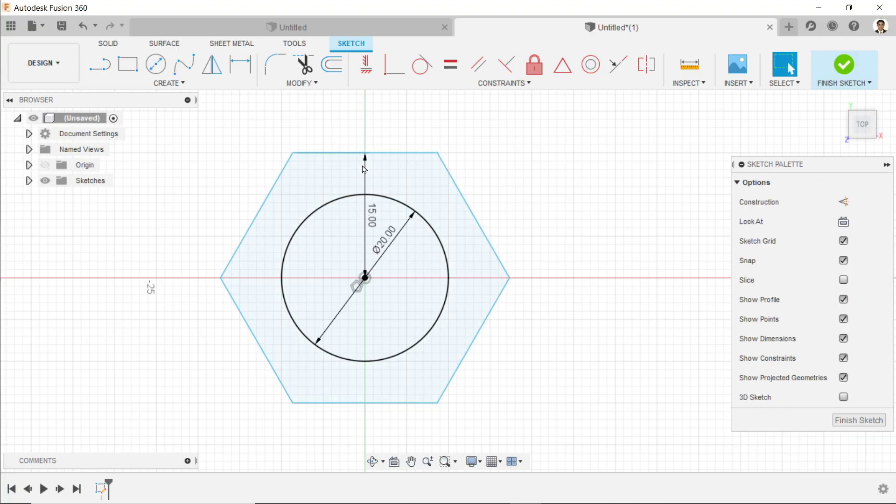
scroll(609, 219, up, 1)
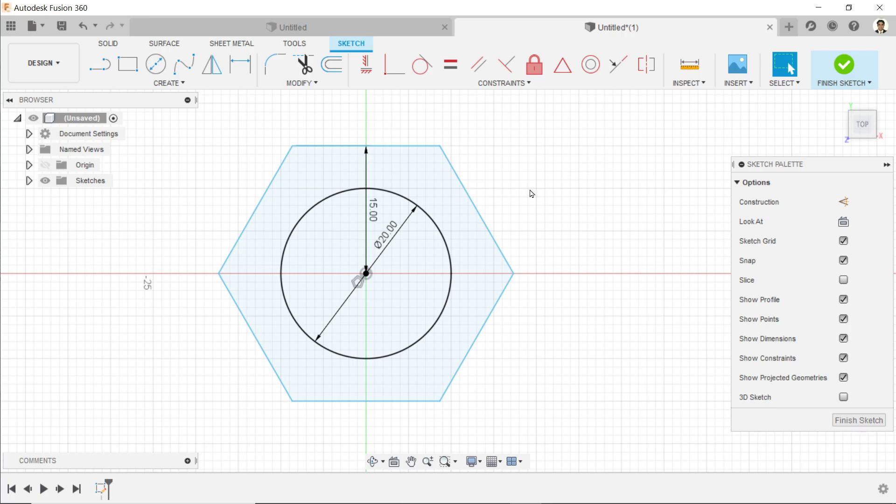
scroll(532, 194, down, 1)
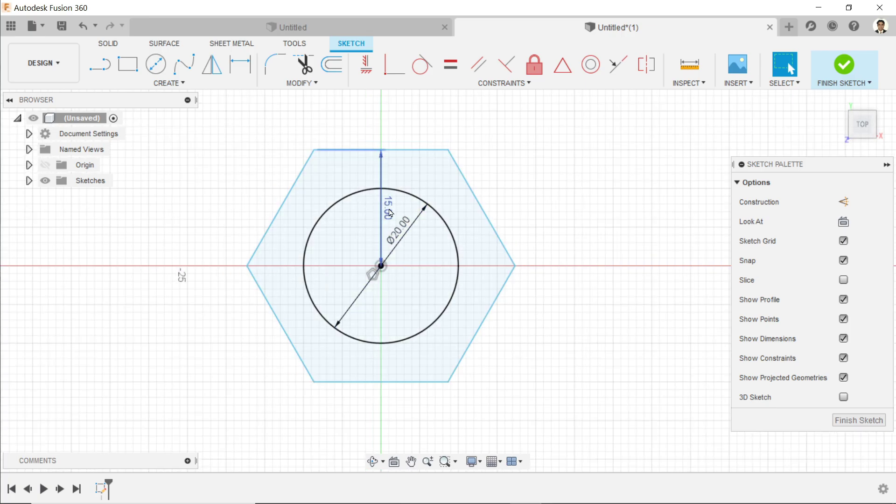
drag(390, 213, 616, 215)
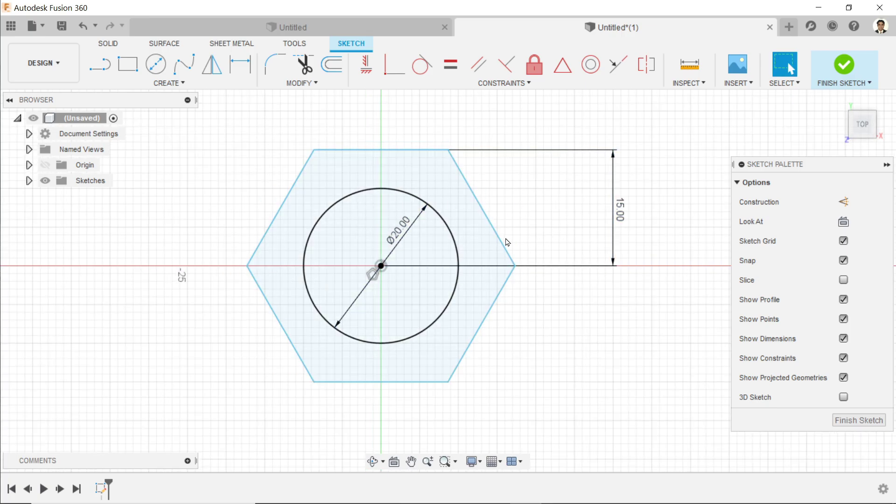
- Constrain the hexagon's top edge horizontal, undoing a failed first constraint attempt
mouse_move(504, 239)
mouse_down()
mouse_move(516, 234)
mouse_move(515, 215)
mouse_up()
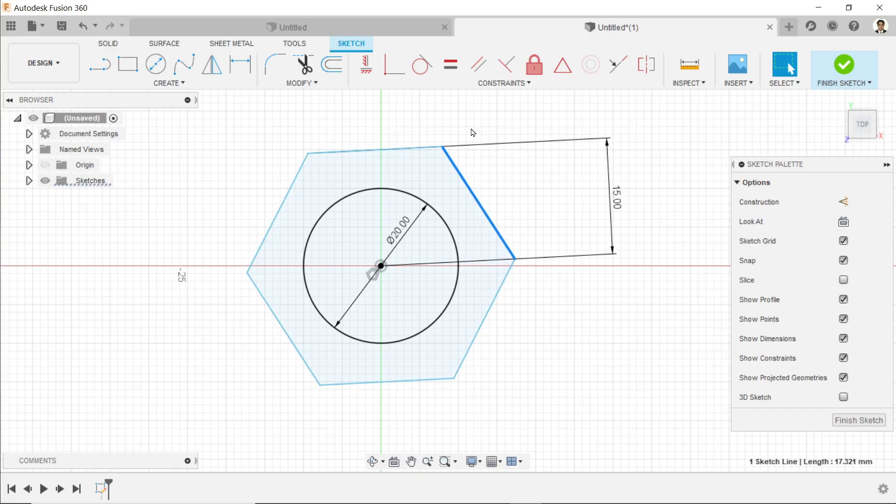
click(366, 66)
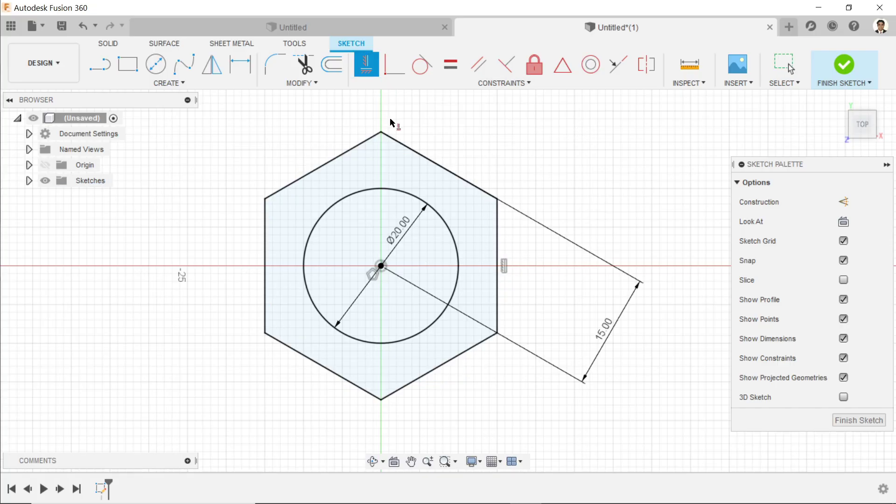
click(432, 164)
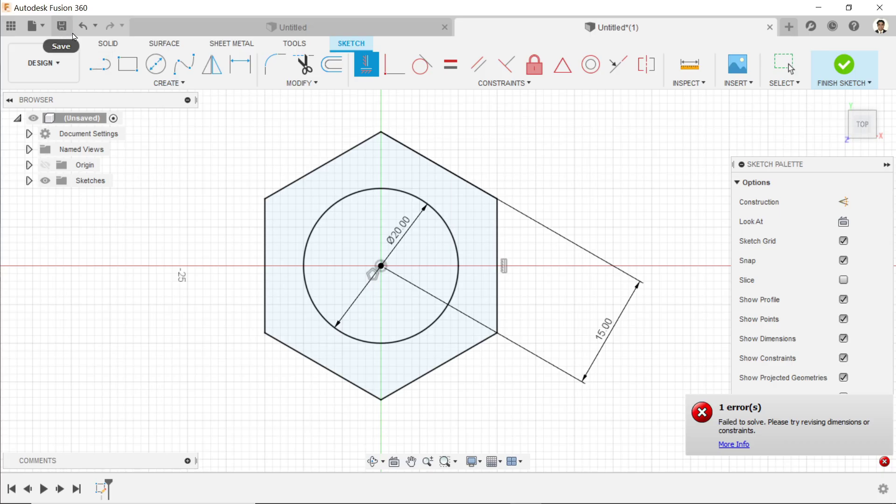
click(85, 28)
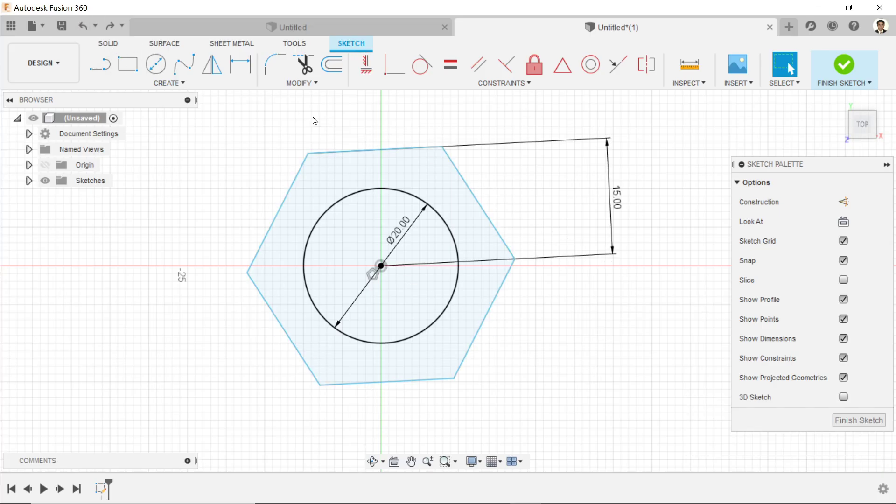
double_click(363, 155)
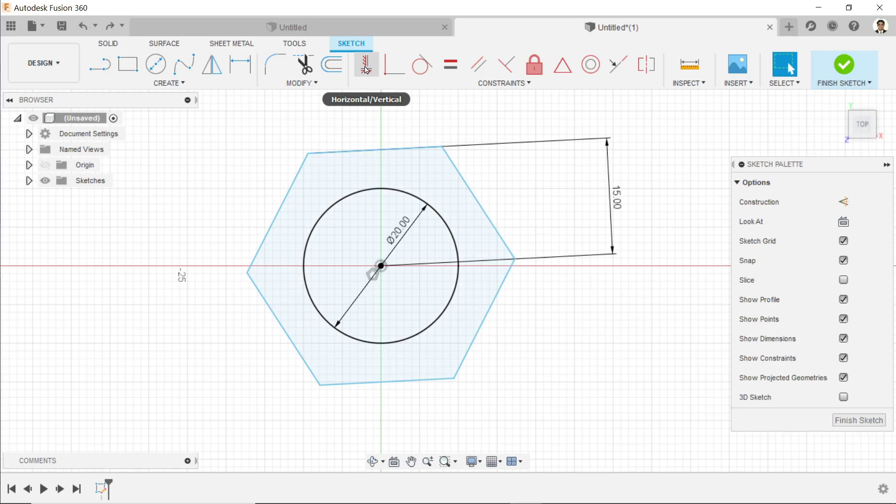
click(366, 69)
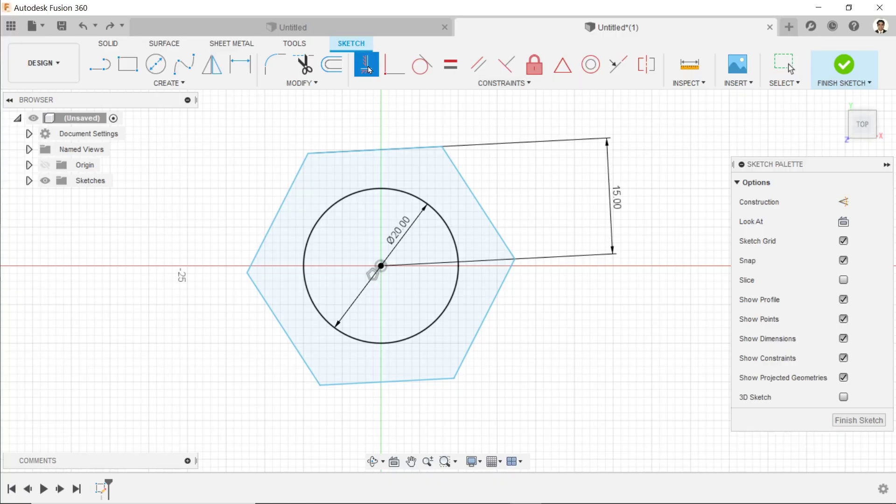
click(407, 149)
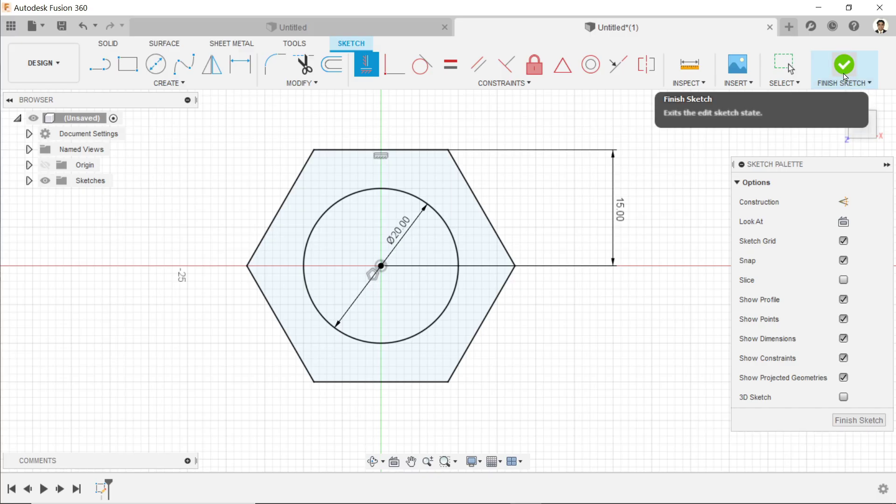
- Finish the sketch and select the hexagon and circle profiles for extrusion
click(835, 77)
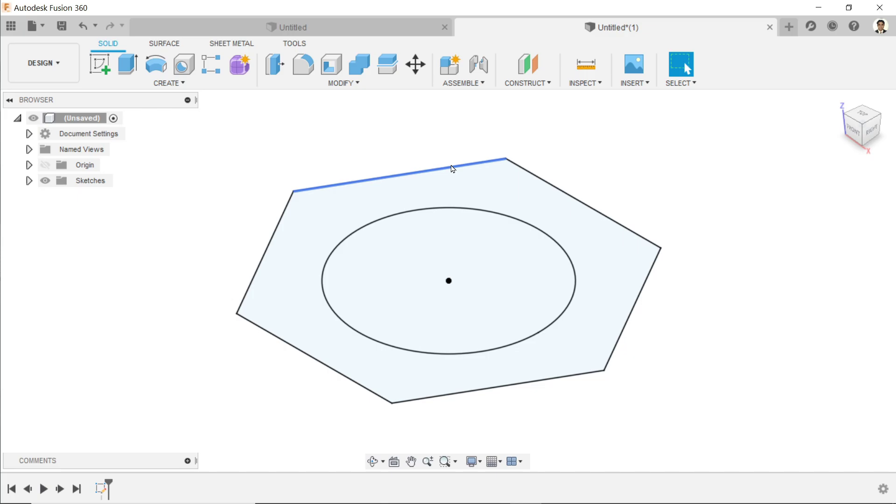
click(129, 65)
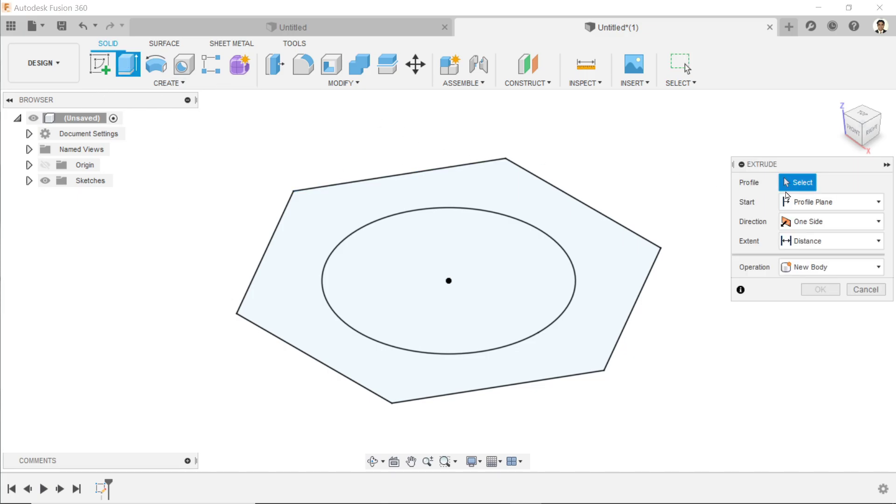
click(658, 255)
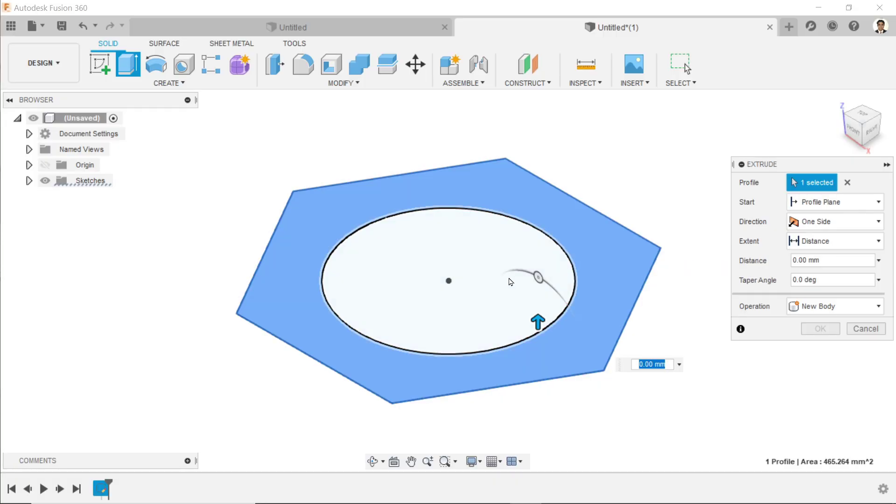
click(511, 281)
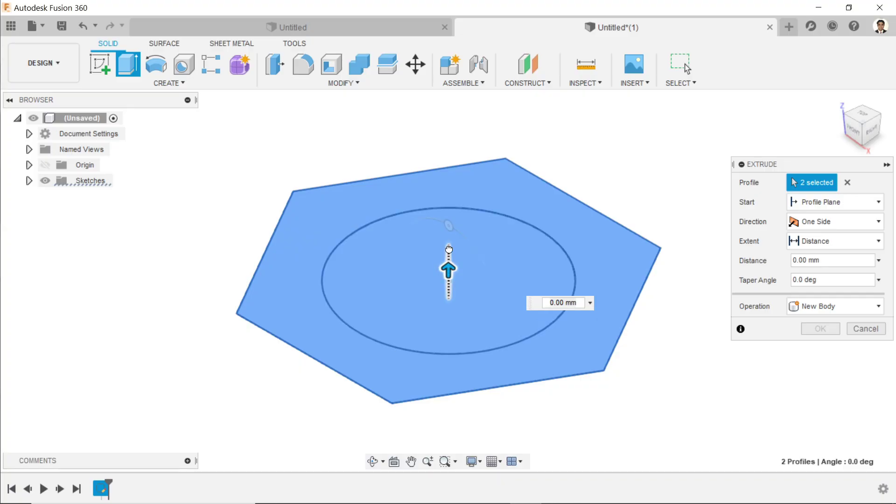
- Extrude the profiles 15 mm as a new body and fit the view
drag(449, 249, 452, 157)
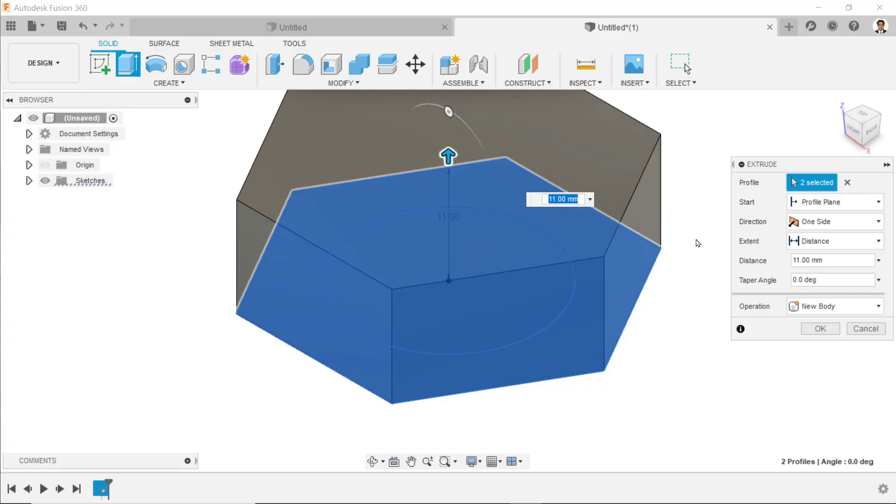
click(834, 241)
click(826, 257)
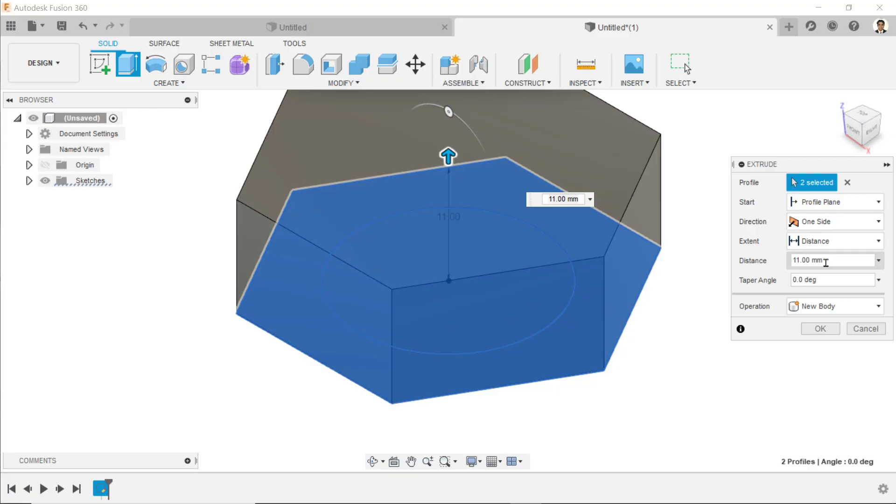
drag(826, 263, 763, 264)
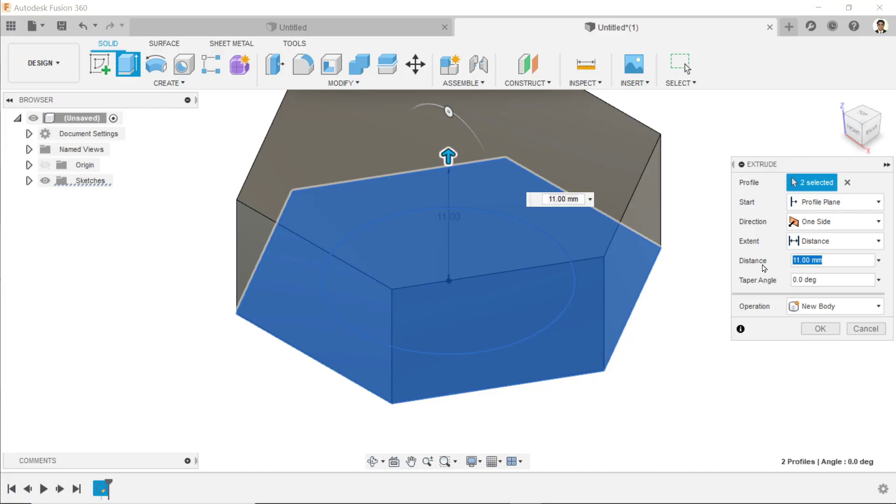
text(15)
click(807, 307)
click(813, 307)
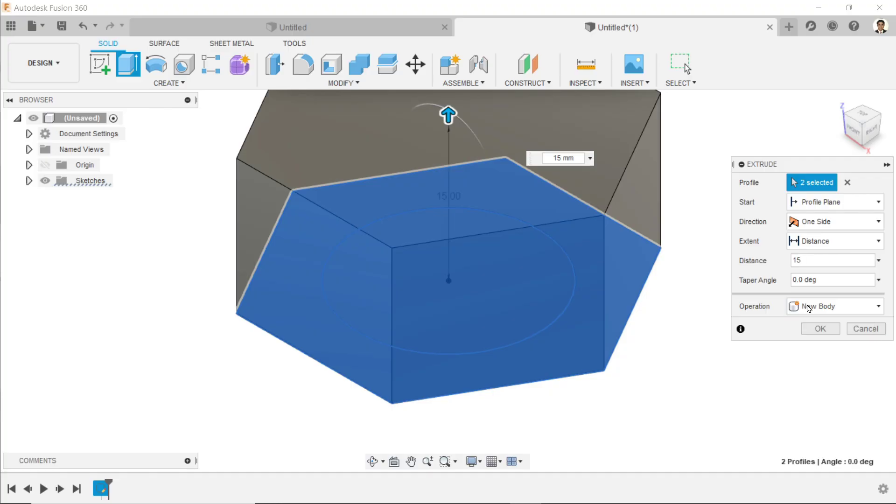
click(820, 328)
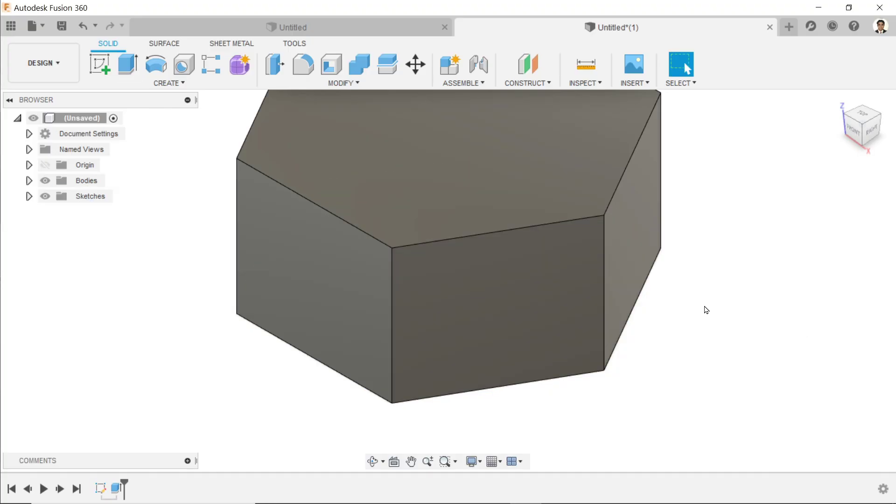
key(F6)
- Turn Sketch1's visibility back on in the browser and start a new extrusion
click(29, 196)
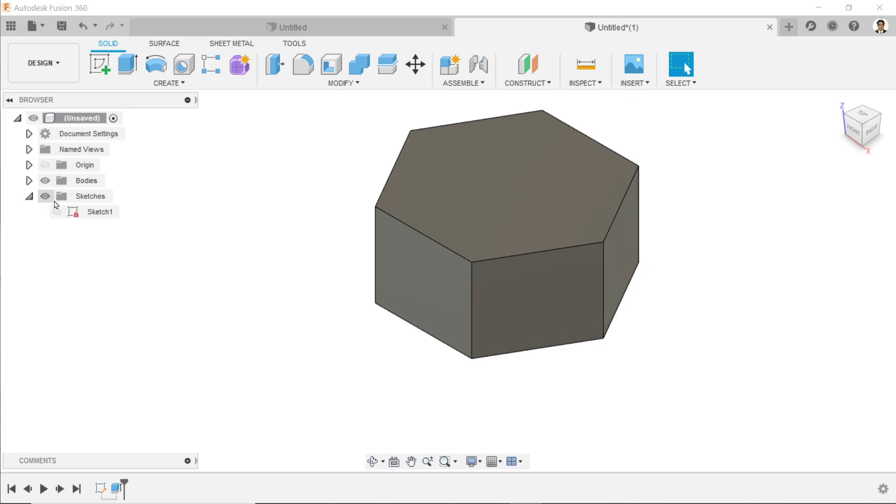
click(56, 215)
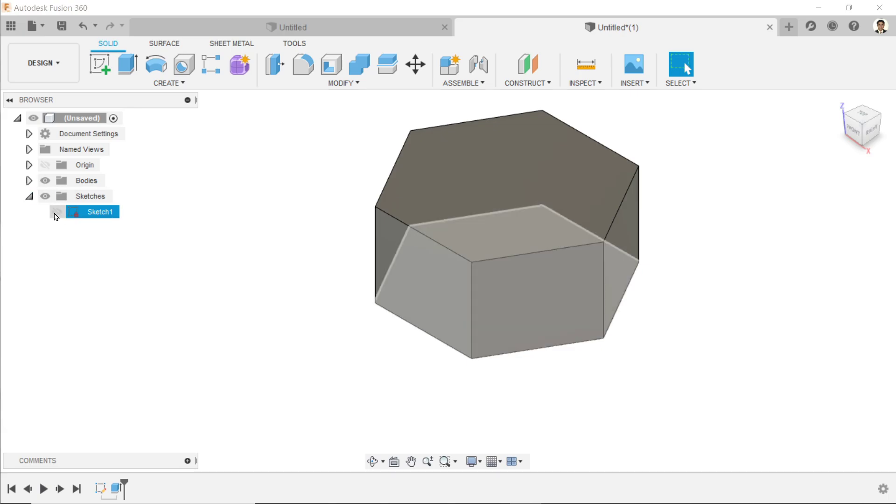
click(56, 212)
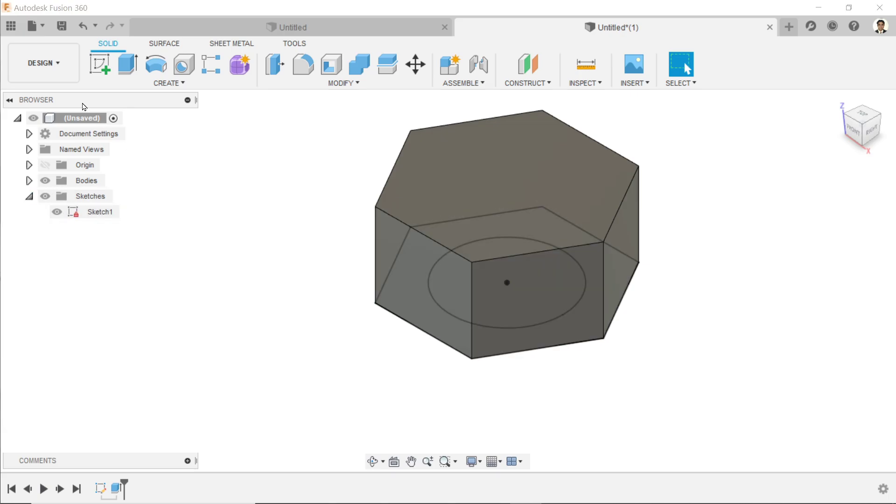
click(128, 64)
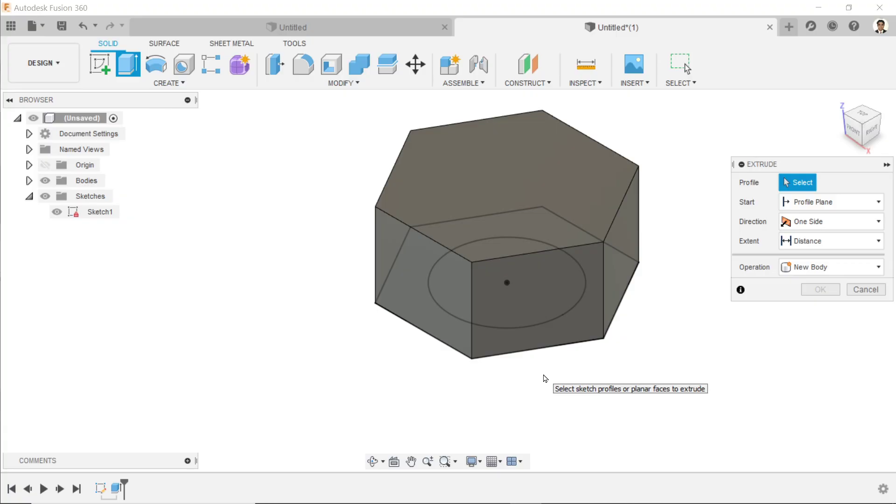
- Select the circle profile and pull it upward into a shaft extrusion
shift+middle_drag(544, 378, 543, 307)
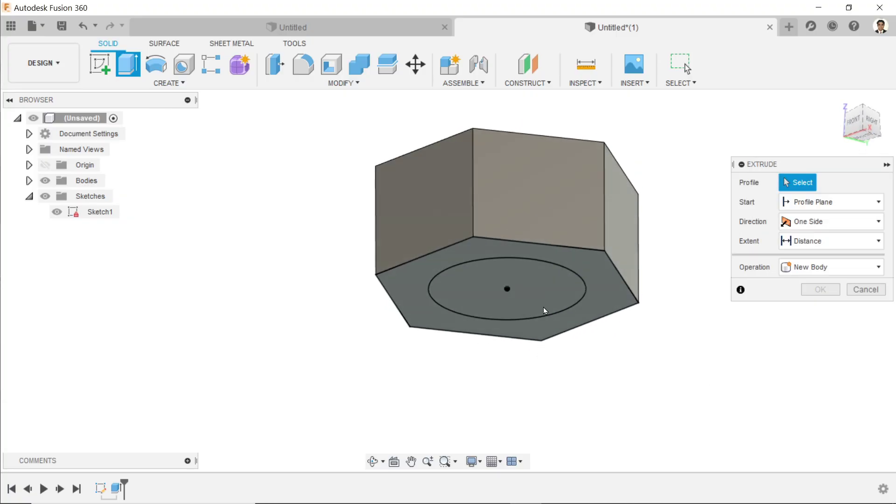
click(527, 298)
click(526, 296)
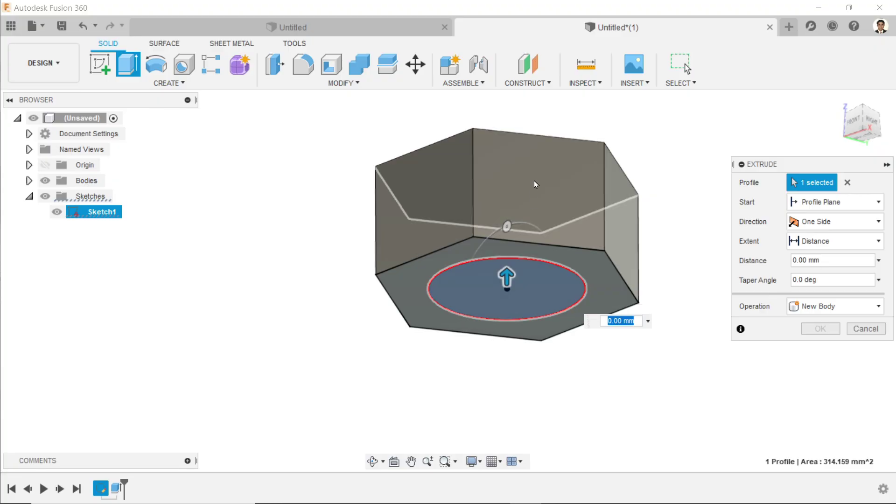
shift+middle_drag(548, 124, 535, 180)
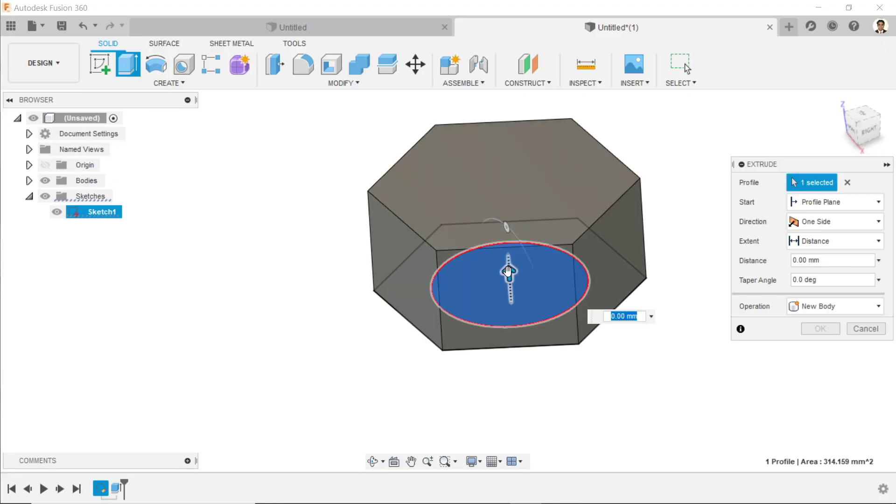
drag(509, 275, 494, 93)
scroll(584, 182, down, 5)
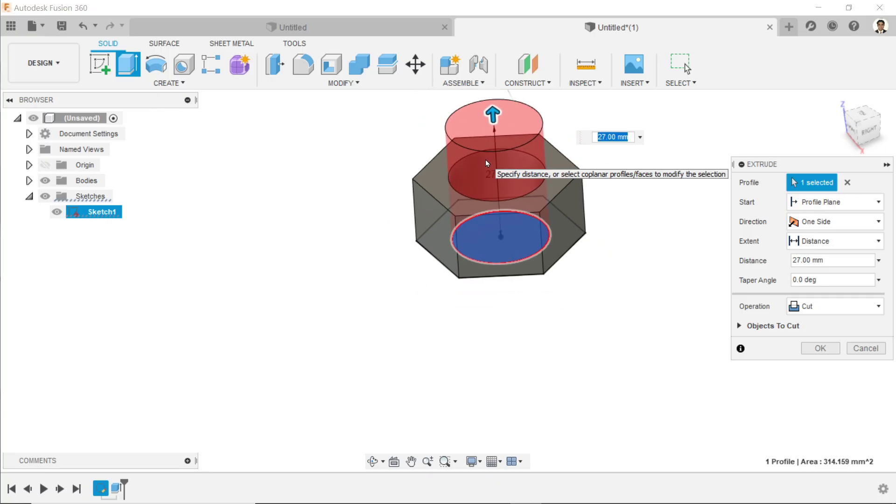
middle_drag(605, 161, 550, 236)
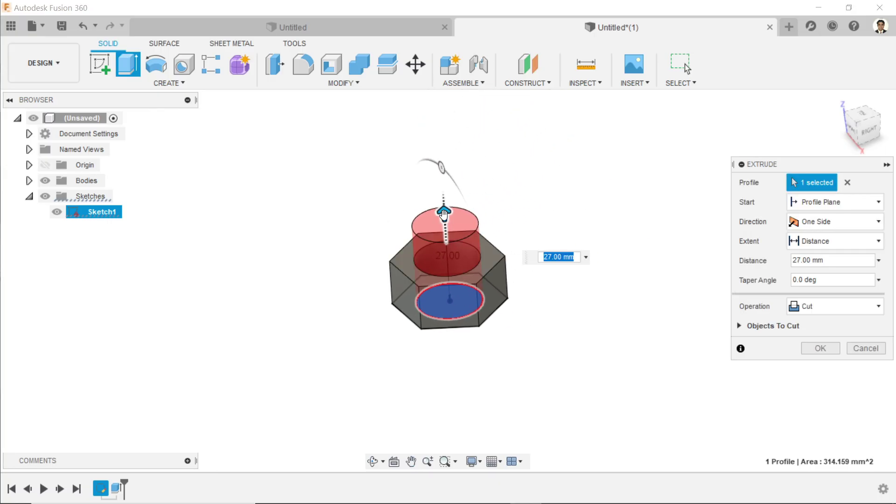
drag(446, 215, 440, 151)
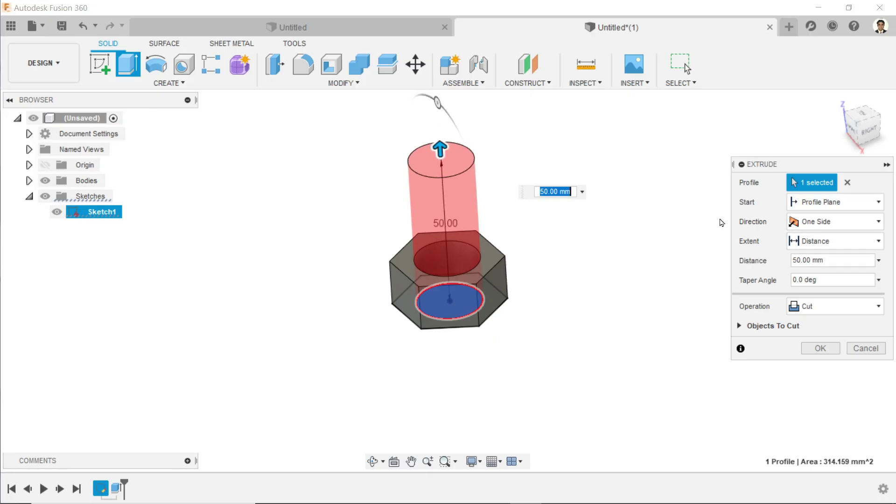
- Set the shaft length to 95 mm with a Join operation and commit it
click(831, 263)
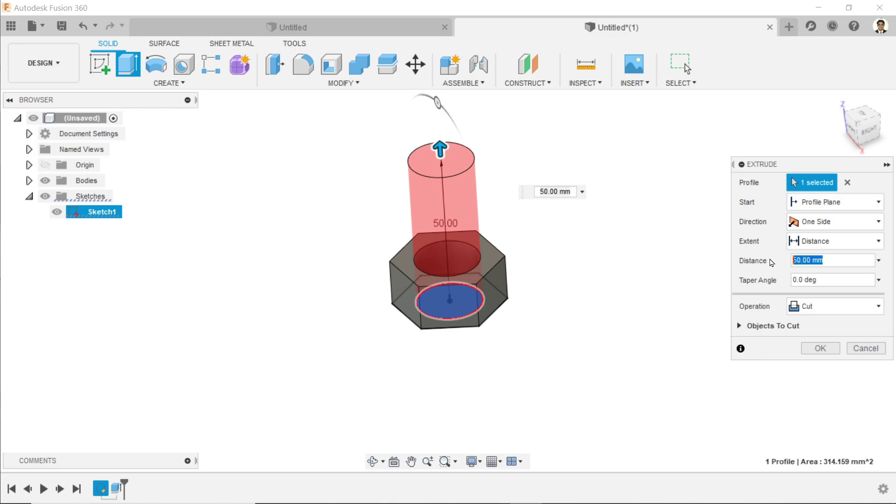
text(95)
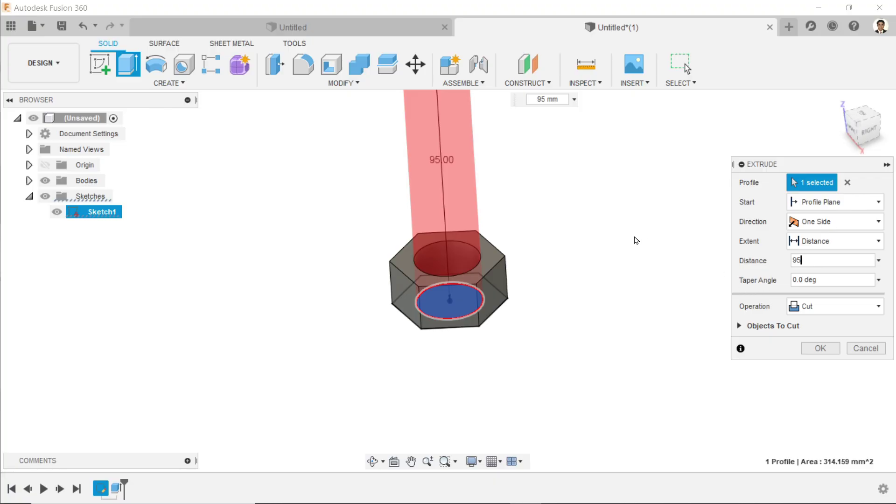
middle_drag(591, 220, 585, 304)
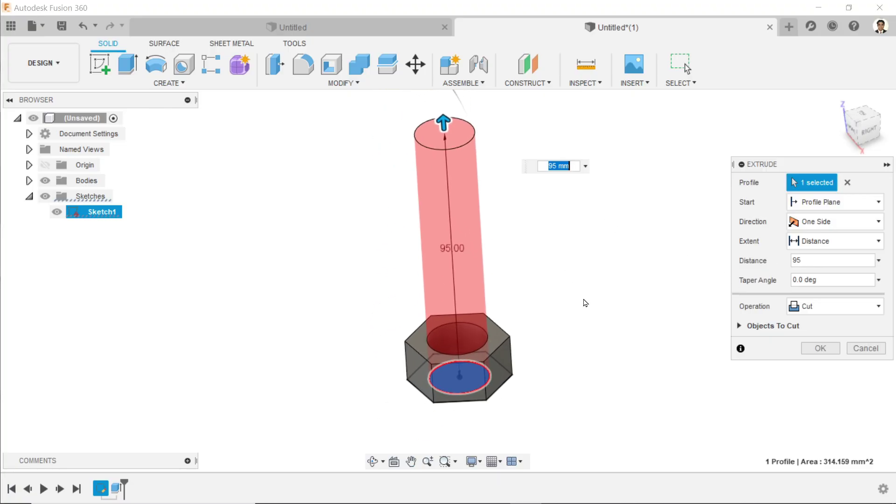
click(813, 308)
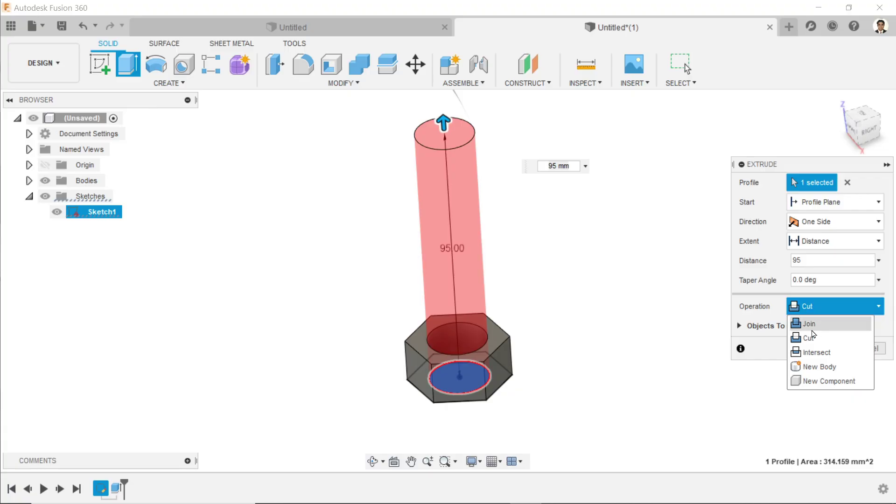
click(811, 324)
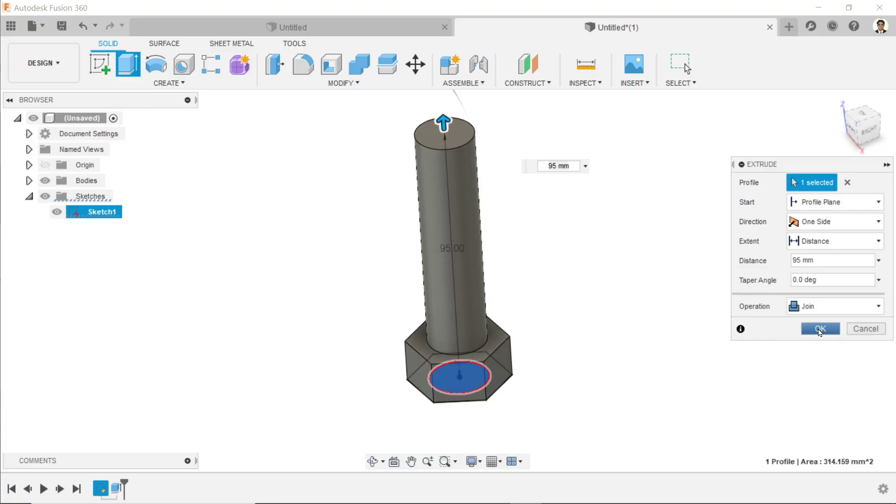
click(820, 329)
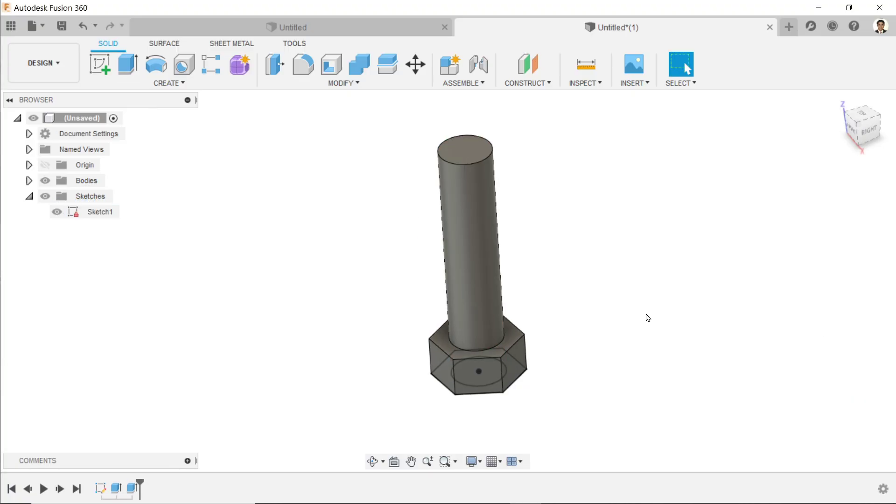
- Hide Sketch1, zoom in on the bolt, and open the CREATE feature list
click(57, 212)
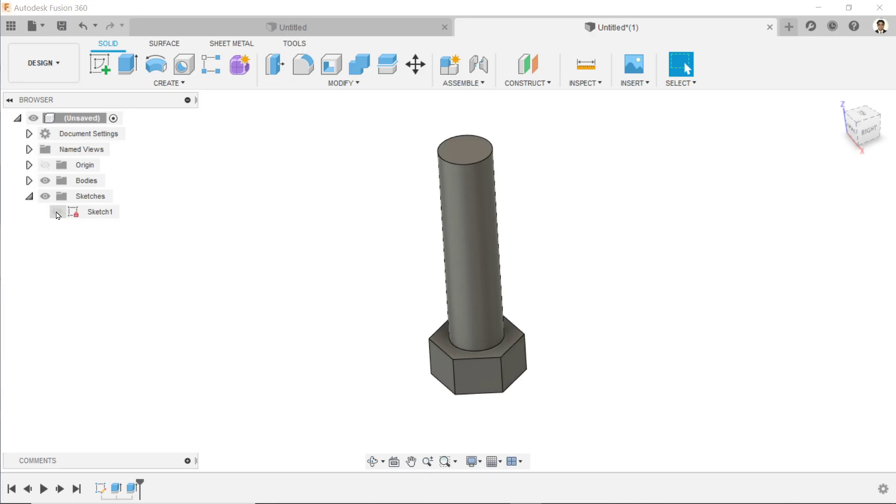
shift+middle_drag(543, 306, 503, 321)
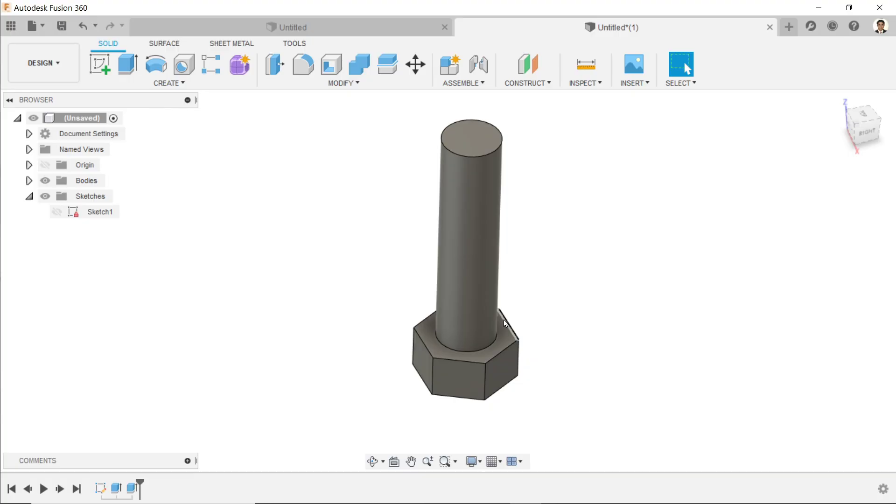
scroll(498, 316, up, 2)
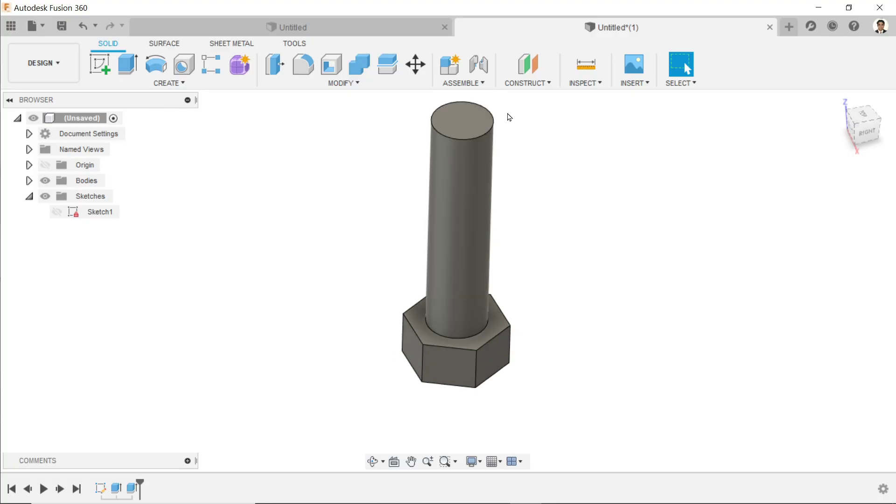
scroll(510, 116, up, 1)
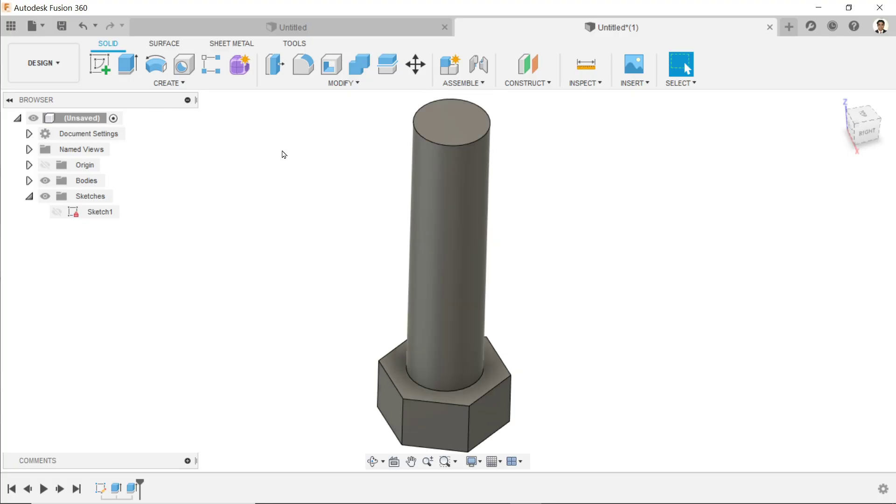
click(170, 84)
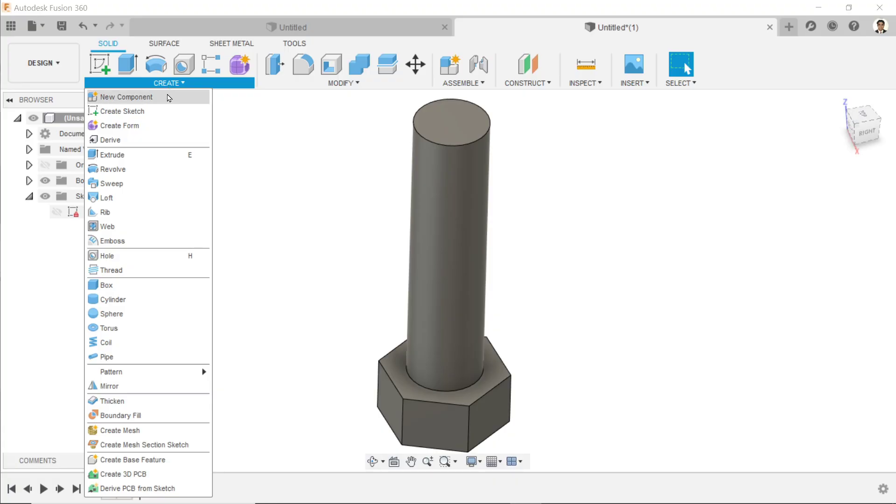
- Add a modeled thread to the shaft's cylindrical face, limited to partial length
click(118, 274)
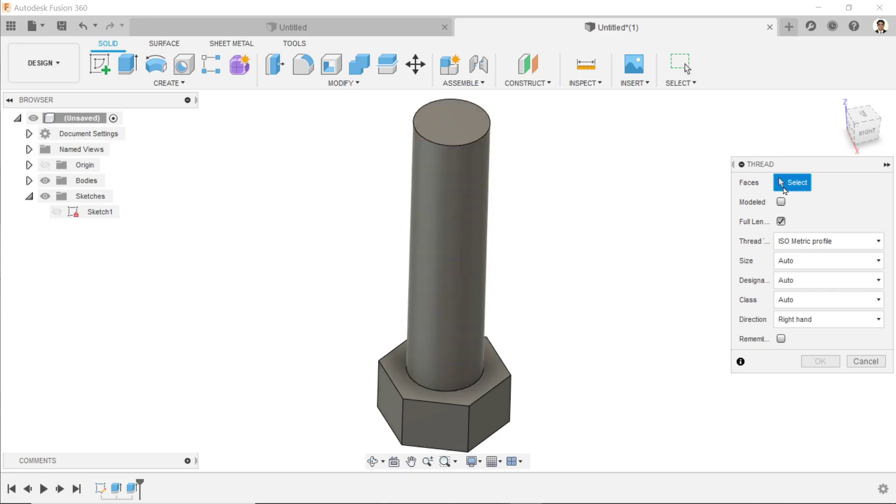
click(460, 171)
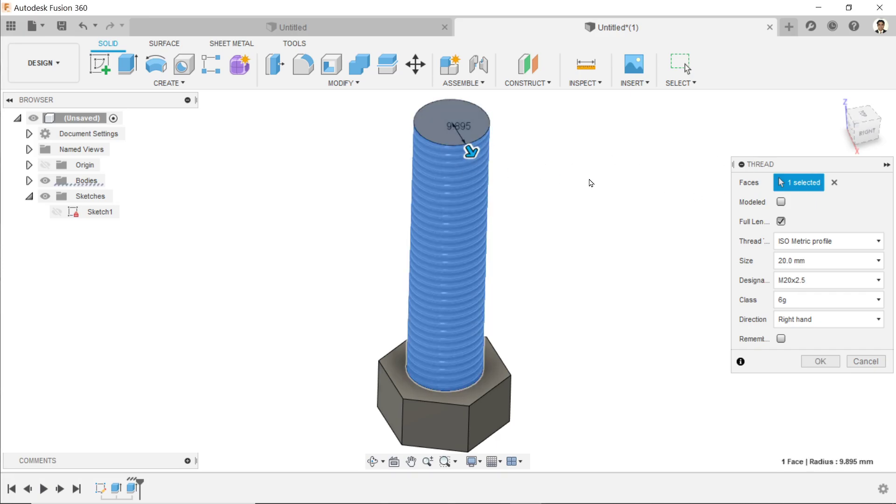
click(782, 203)
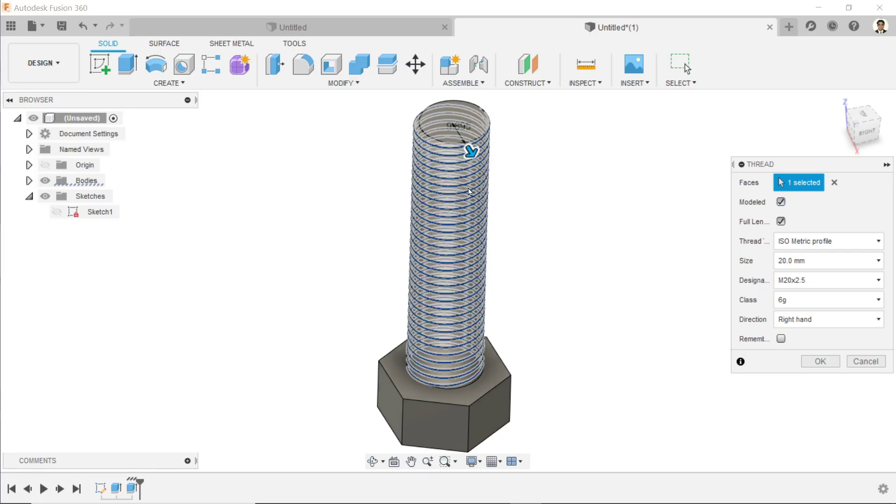
scroll(457, 189, up, 3)
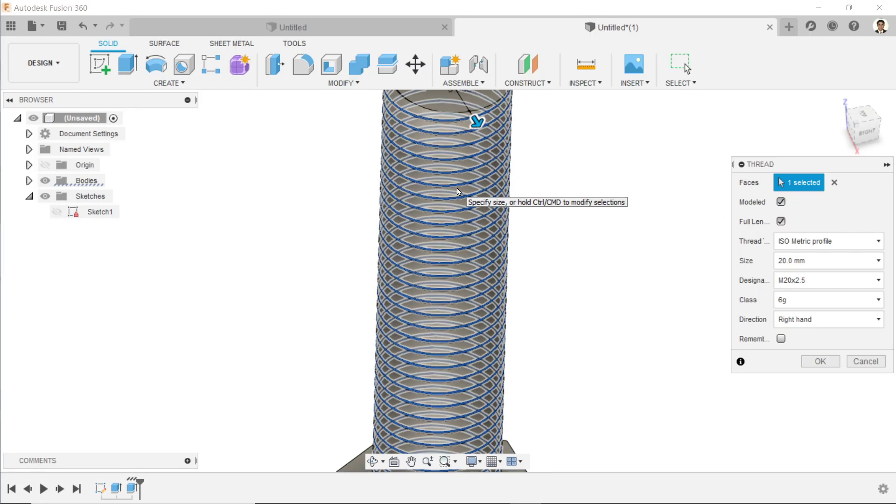
scroll(458, 188, down, 2)
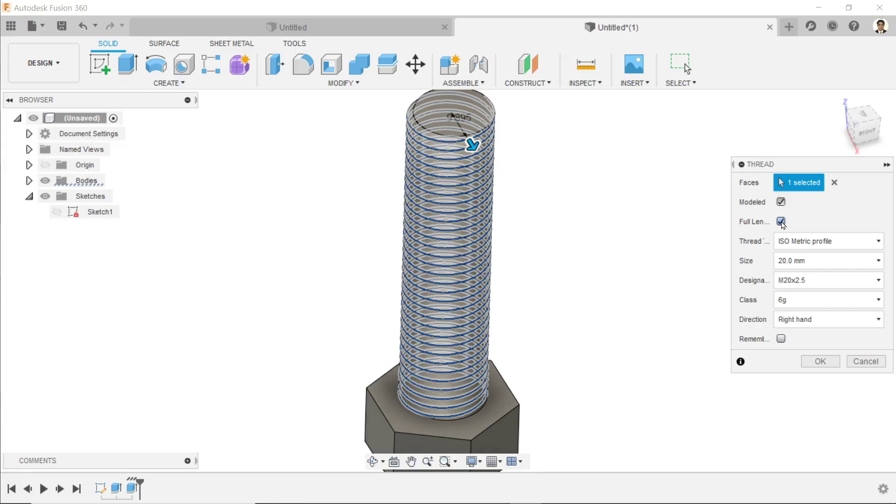
click(781, 222)
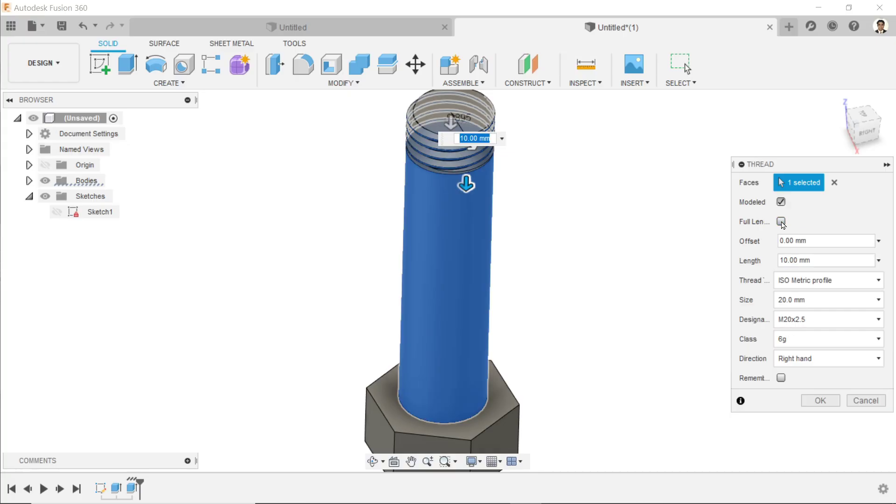
click(782, 222)
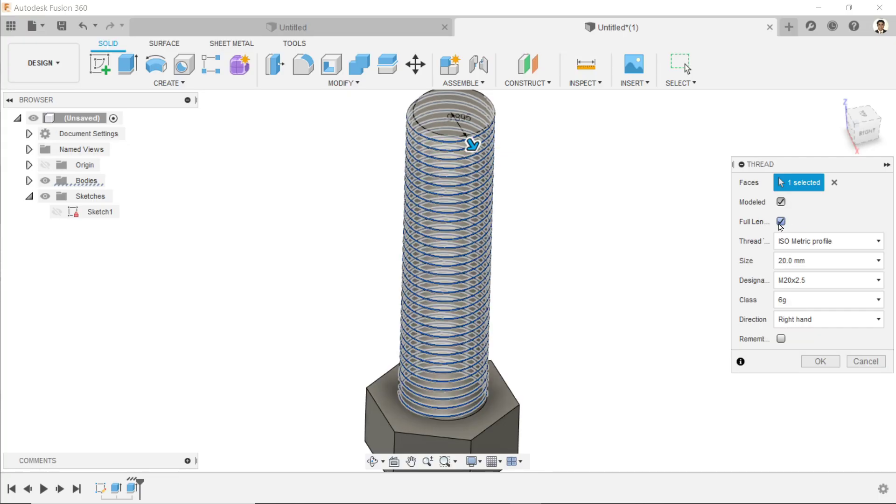
click(781, 223)
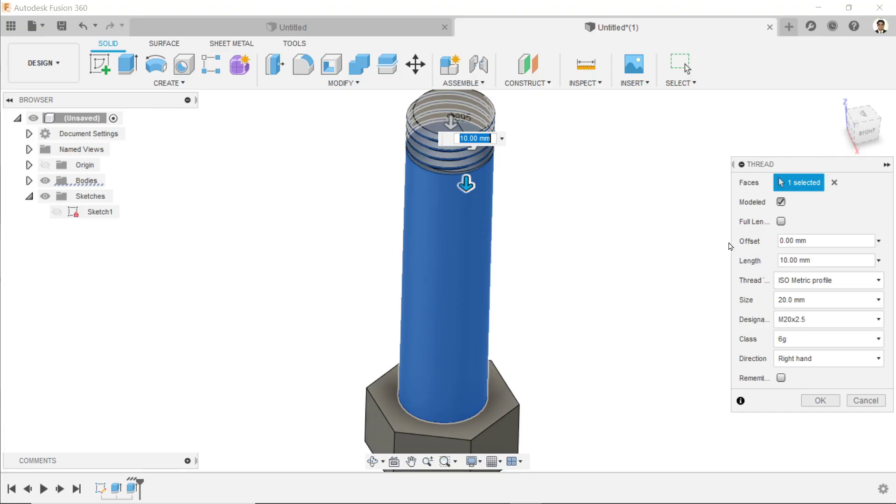
- Set the thread offset to 0 mm and its length to 60 mm
click(803, 241)
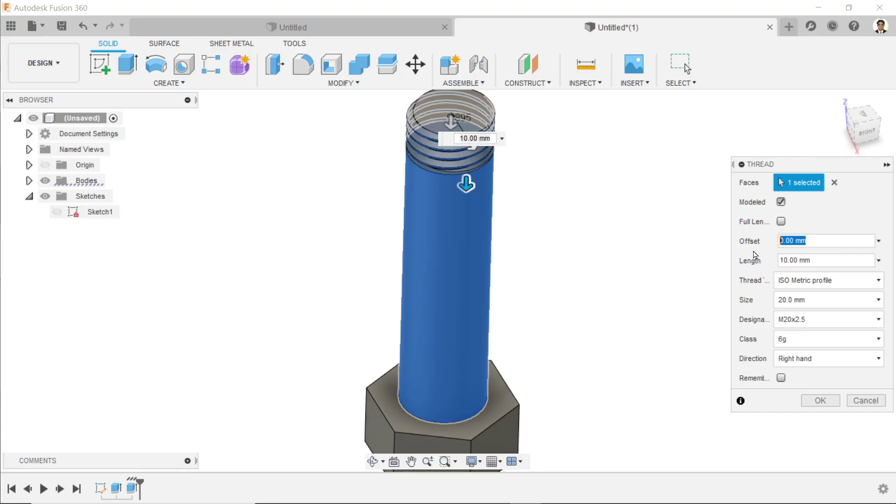
text(60)
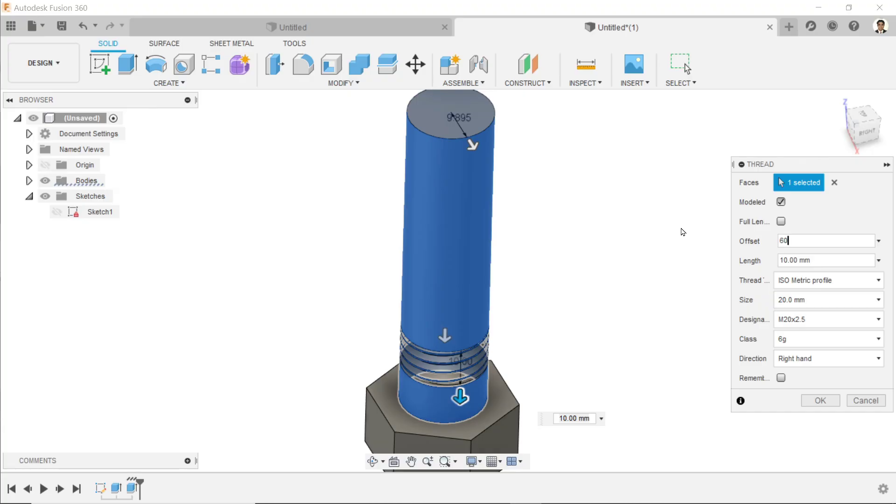
double_click(779, 240)
text(10)
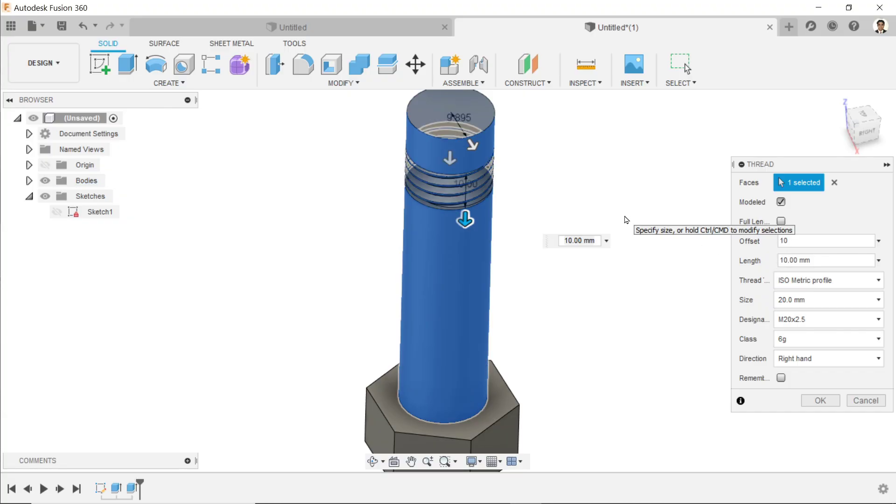
drag(820, 241, 785, 240)
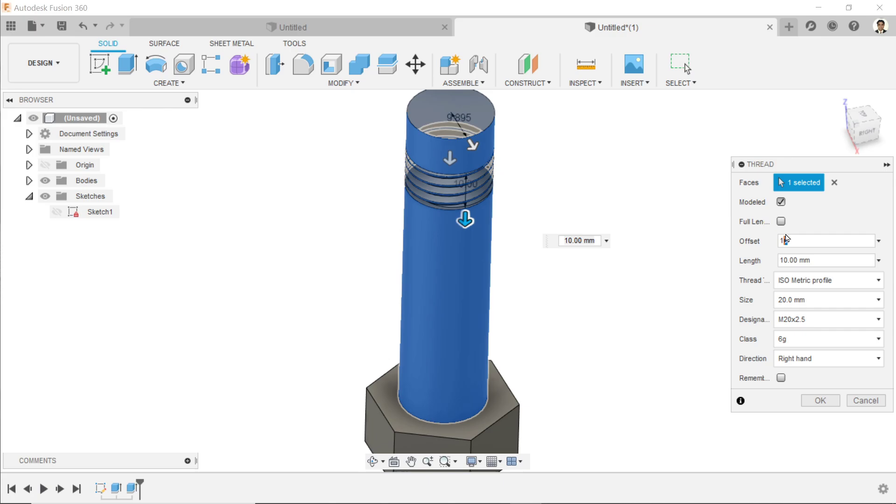
click(781, 221)
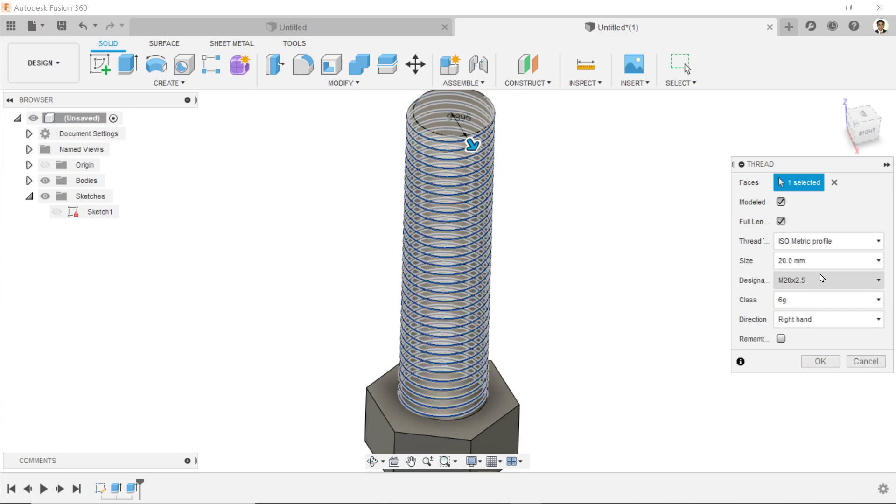
click(781, 222)
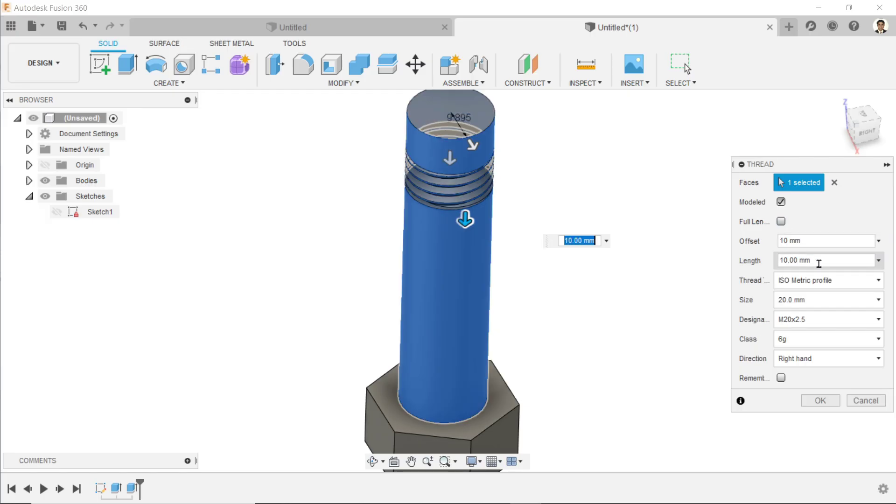
drag(813, 241, 769, 240)
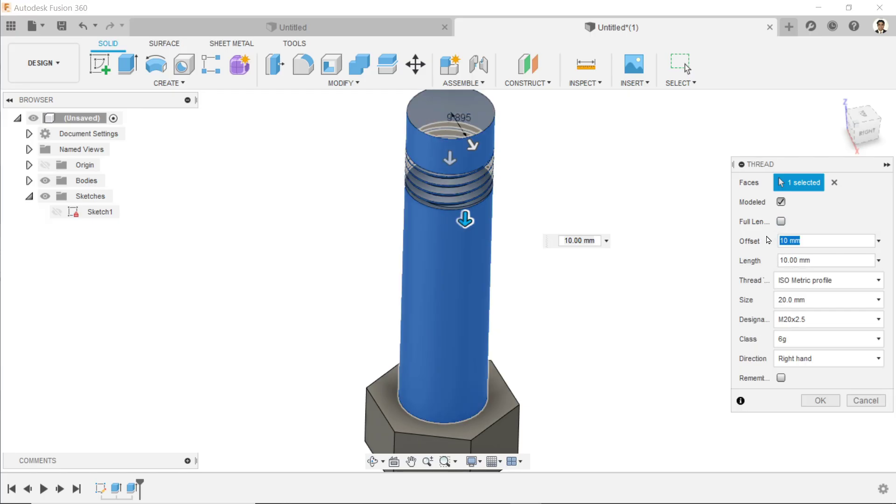
text(0)
drag(824, 259, 769, 260)
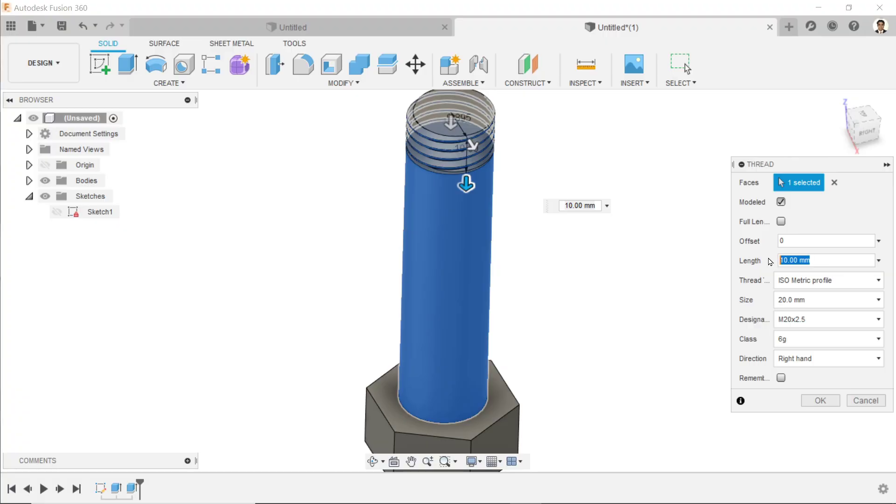
text(60)
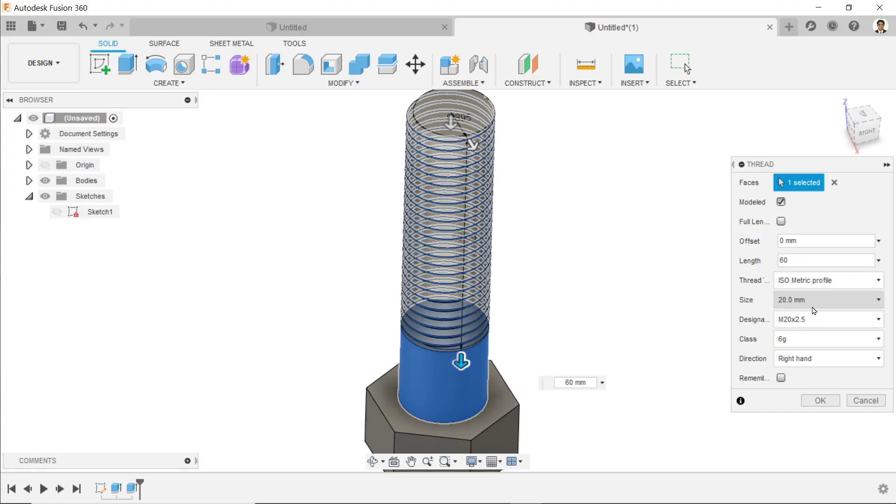
- Set the thread to ISO Metric profile, 20.0 mm size and M20x2.5 designation
click(824, 286)
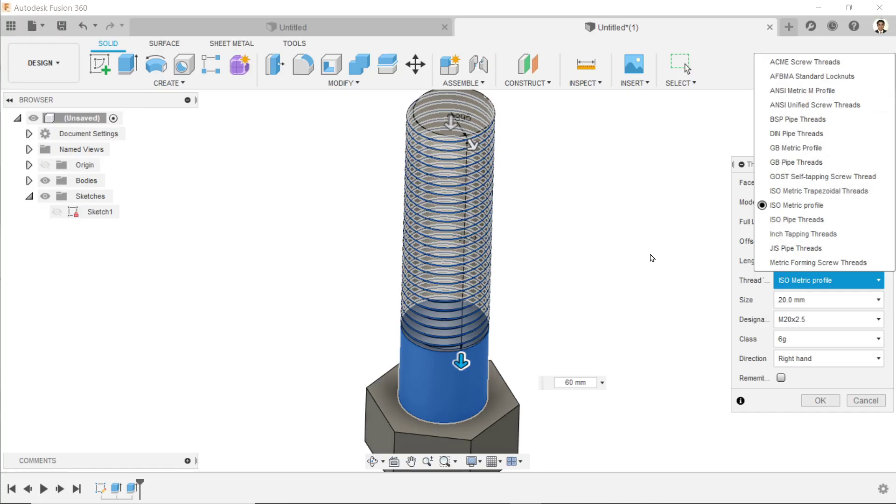
click(828, 212)
click(807, 304)
click(807, 304)
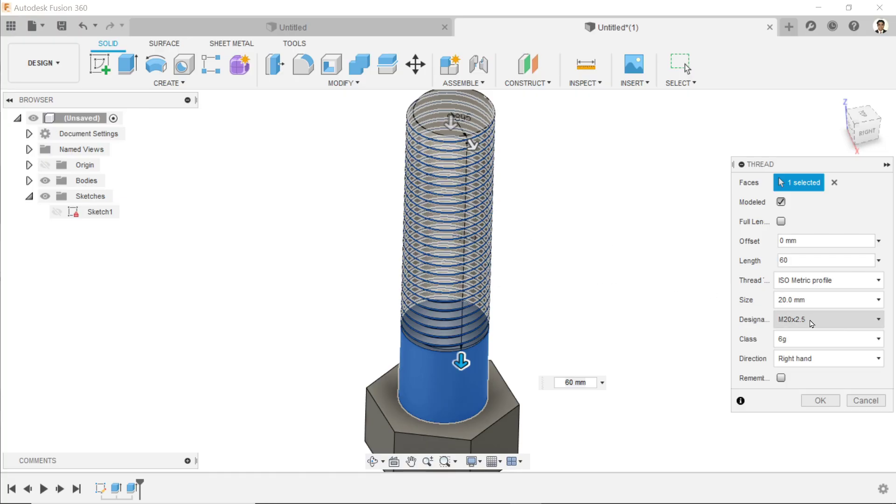
click(800, 322)
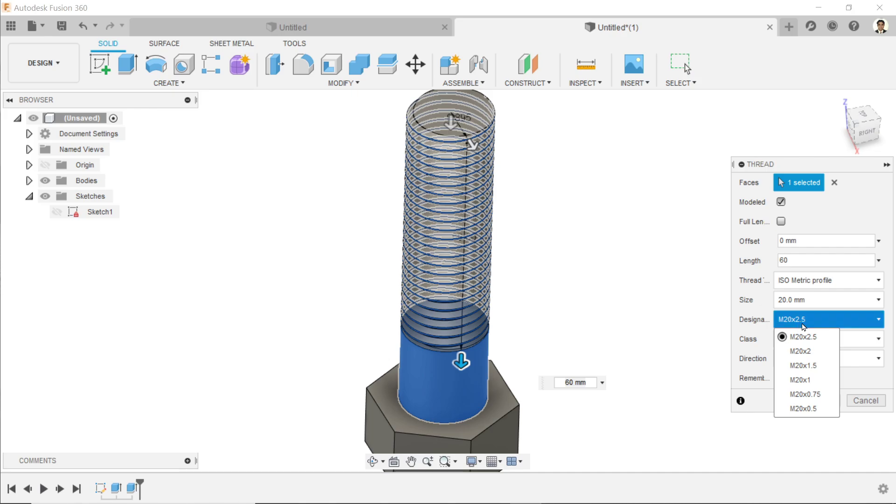
click(605, 284)
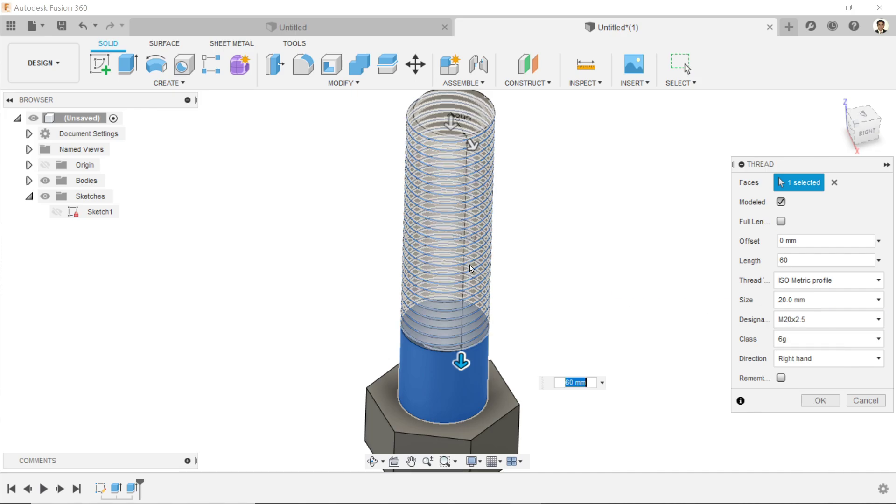
scroll(509, 285, down, 2)
- Keep class 6g and right-hand direction, then commit the modeled thread
click(786, 343)
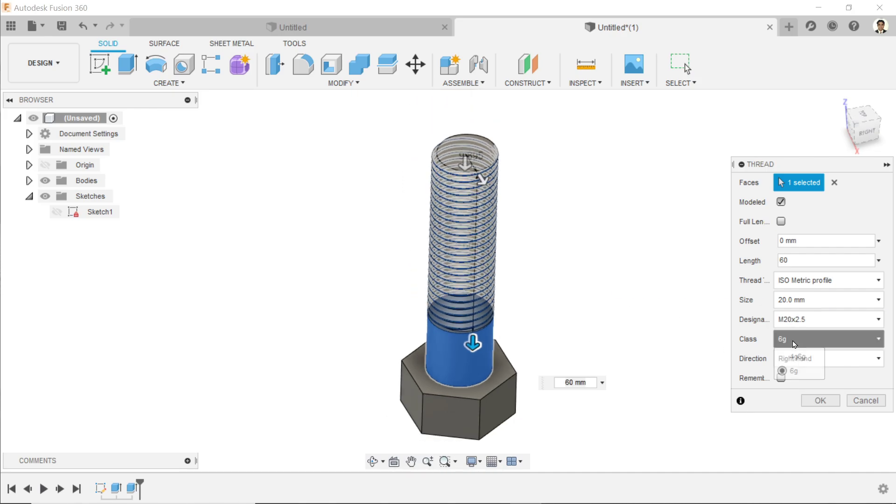
click(794, 344)
click(823, 360)
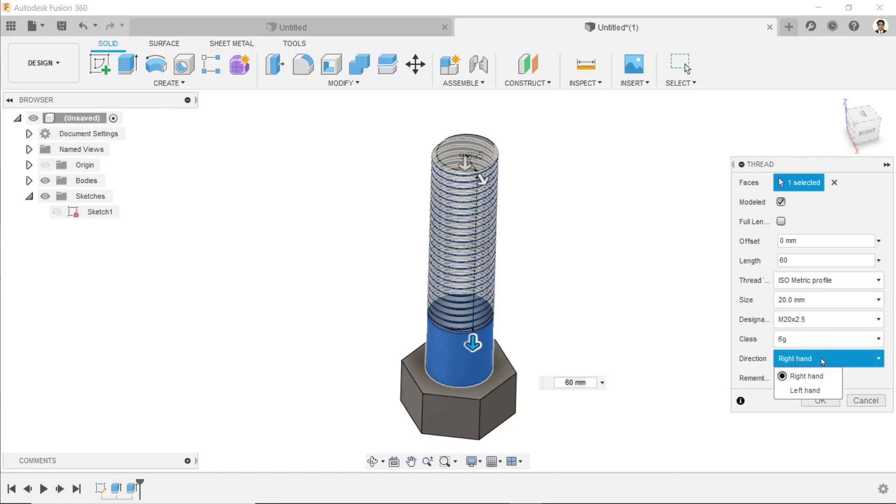
click(822, 357)
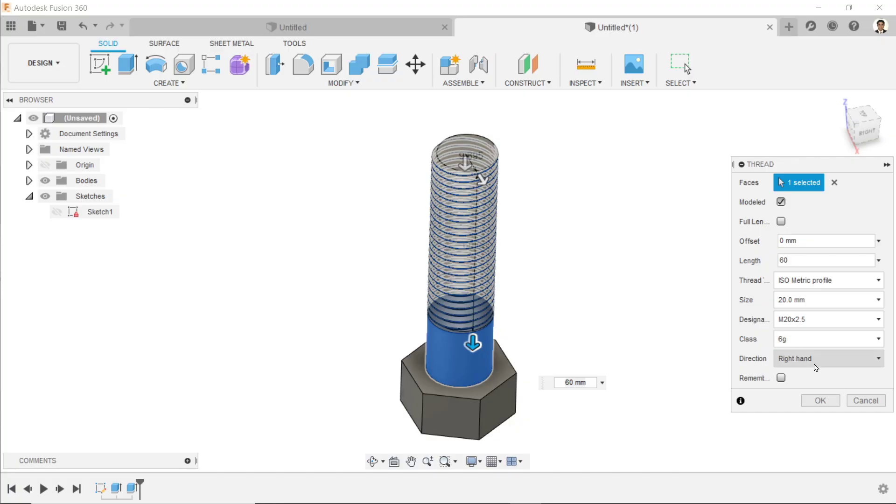
click(819, 401)
scroll(572, 284, down, 2)
scroll(537, 344, up, 3)
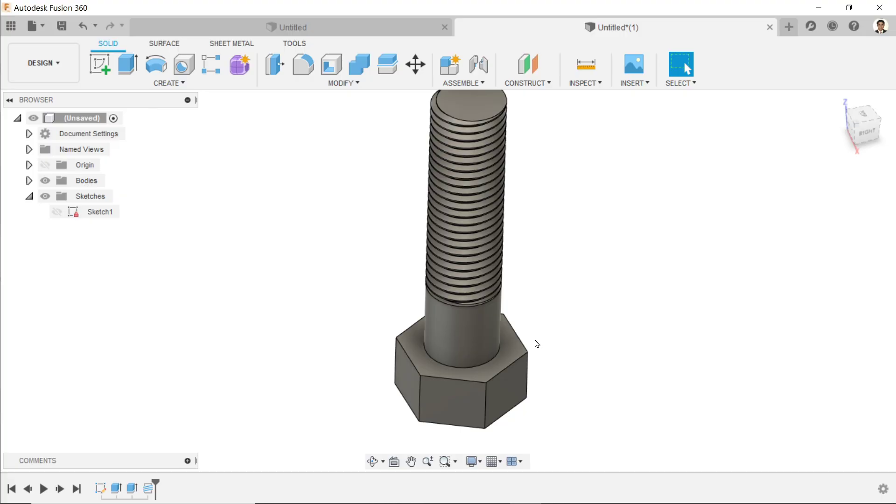
- Start a new sketch and orbit the view toward the hex head's side face
click(103, 68)
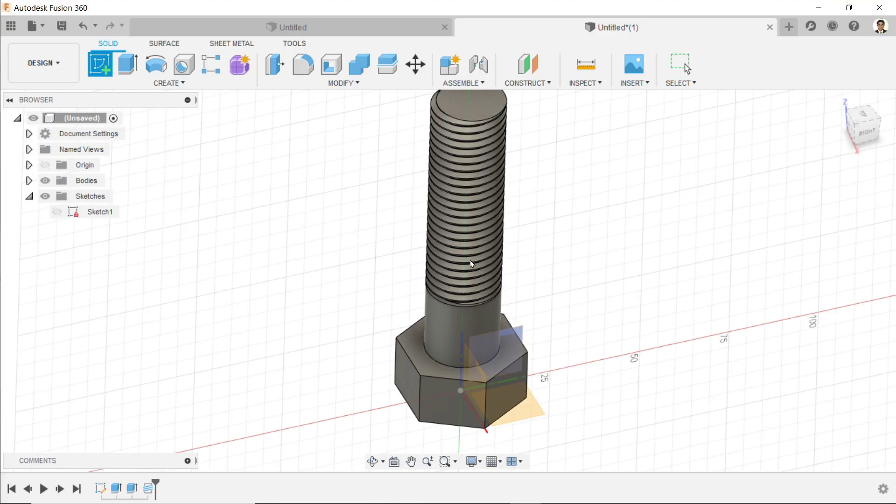
scroll(566, 345, up, 1)
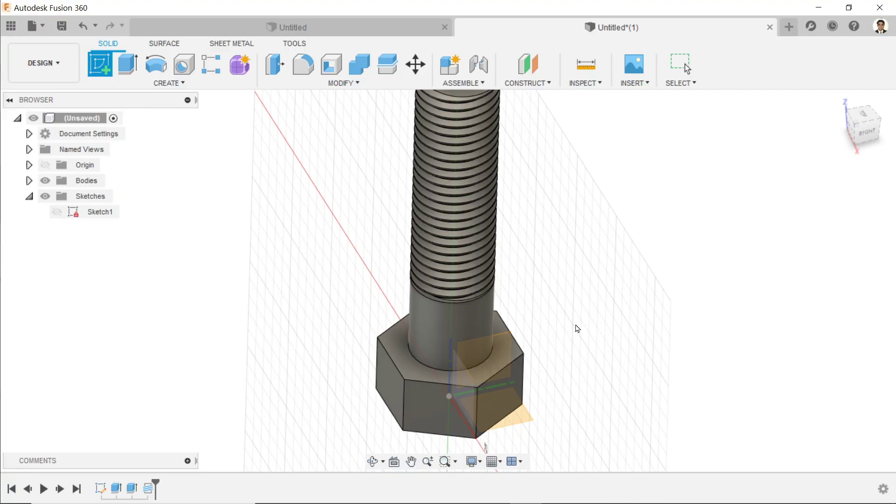
mouse_move(578, 329)
shift+middle_down()
mouse_move(509, 223)
mouse_move(520, 170)
mouse_move(514, 303)
shift+middle_up()
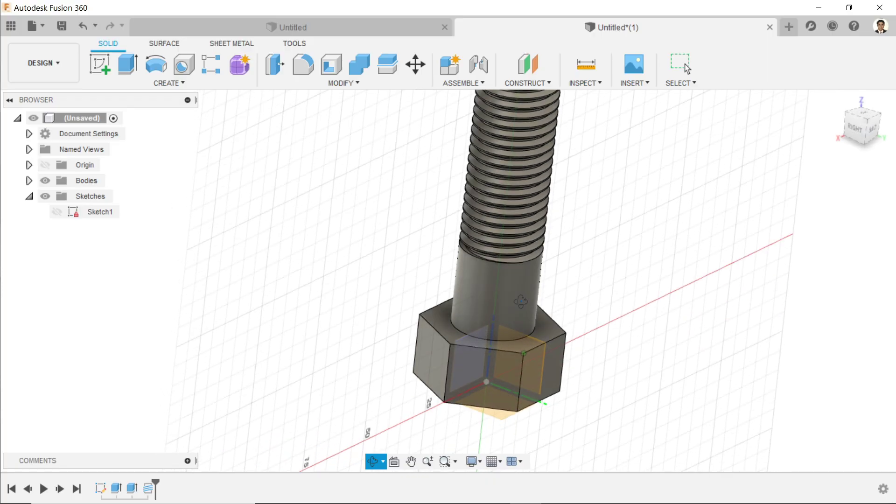
key(s)
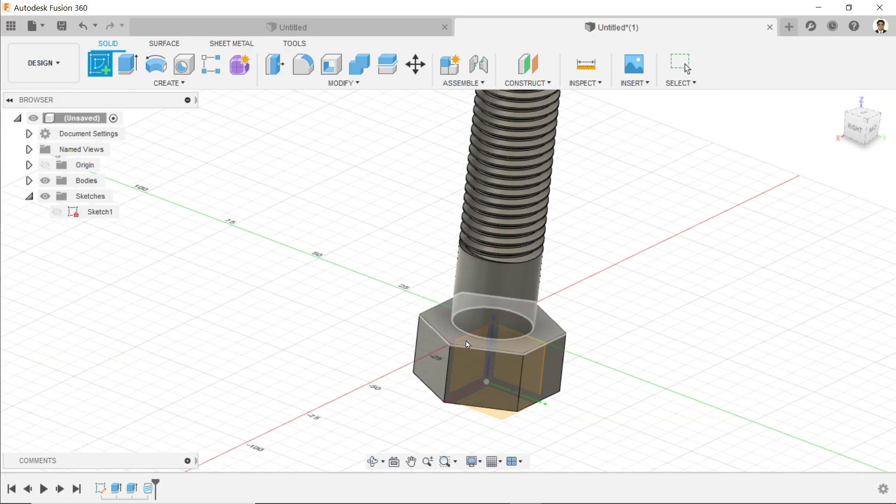
scroll(467, 338, up, 3)
scroll(489, 385, down, 5)
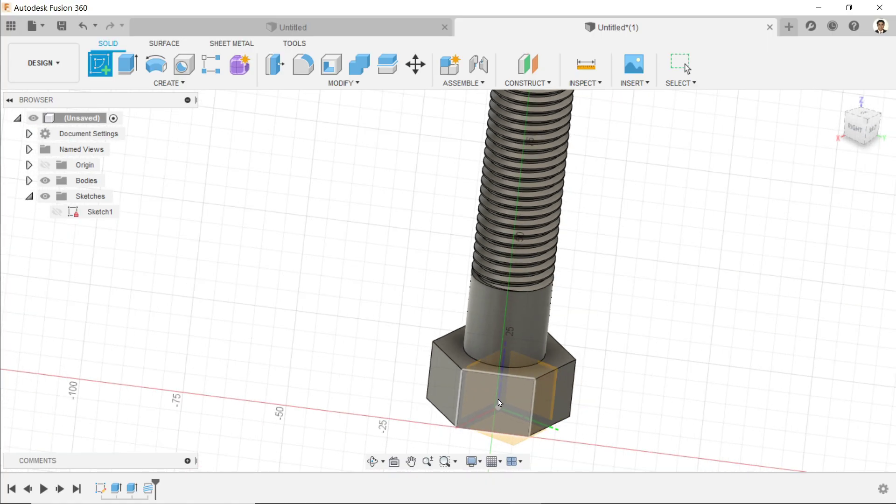
shift+middle_drag(492, 391, 473, 367)
- Sketch on the hex side face a diagonal line from the left edge to the bottom edge
click(472, 367)
scroll(468, 354, up, 5)
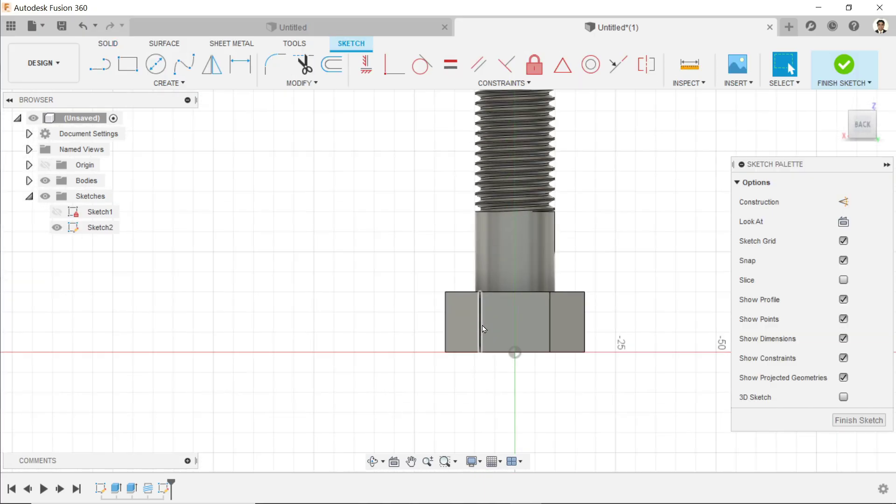
scroll(468, 353, up, 2)
click(100, 64)
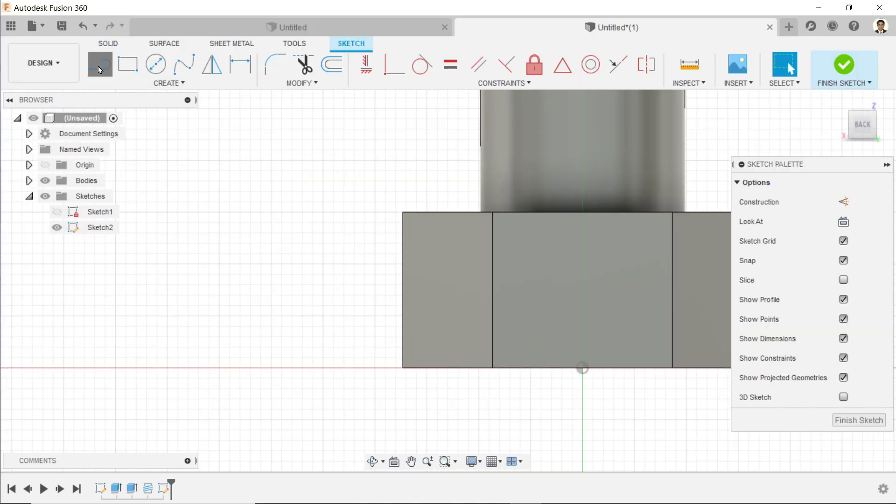
scroll(453, 363, up, 3)
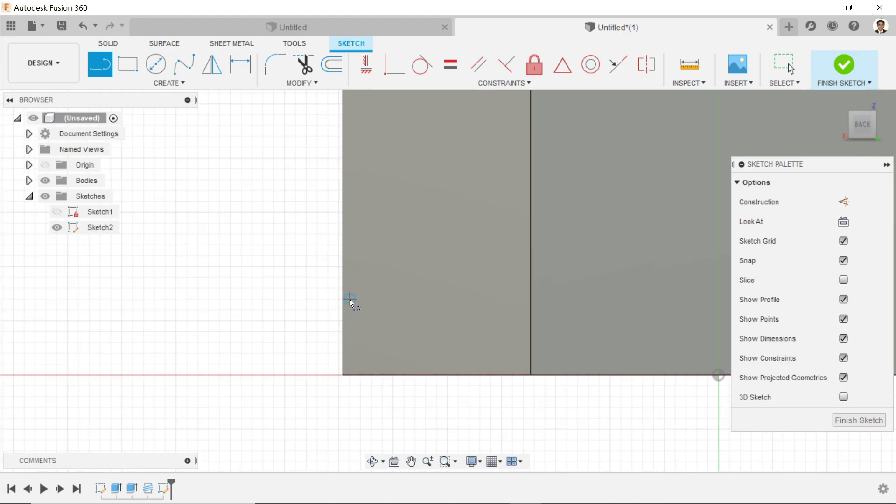
click(349, 288)
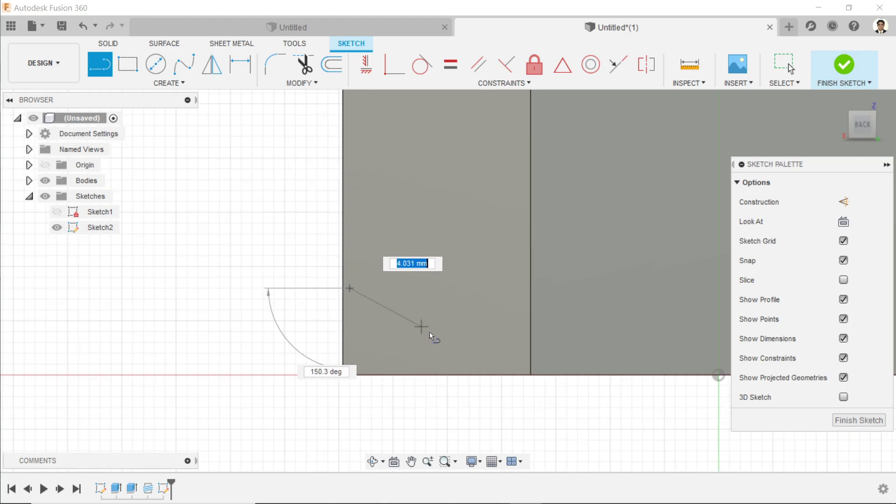
click(436, 366)
drag(436, 367, 470, 393)
right_click(470, 392)
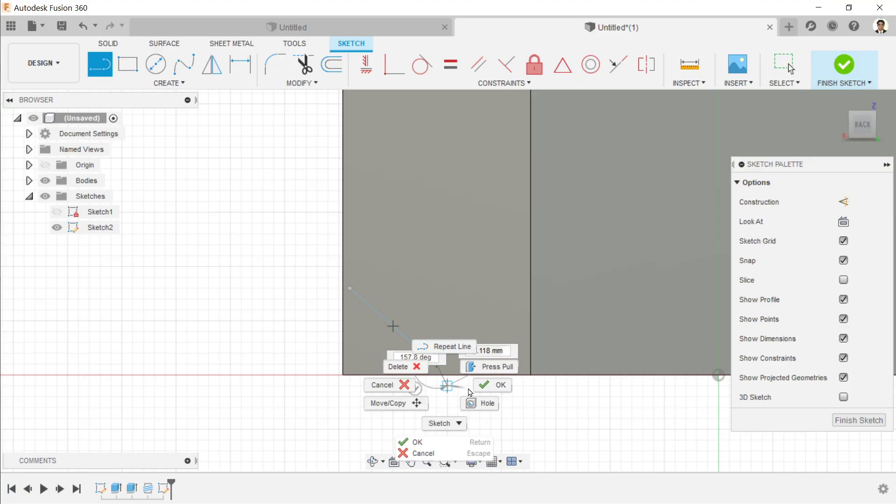
key(Escape)
key(Escape)
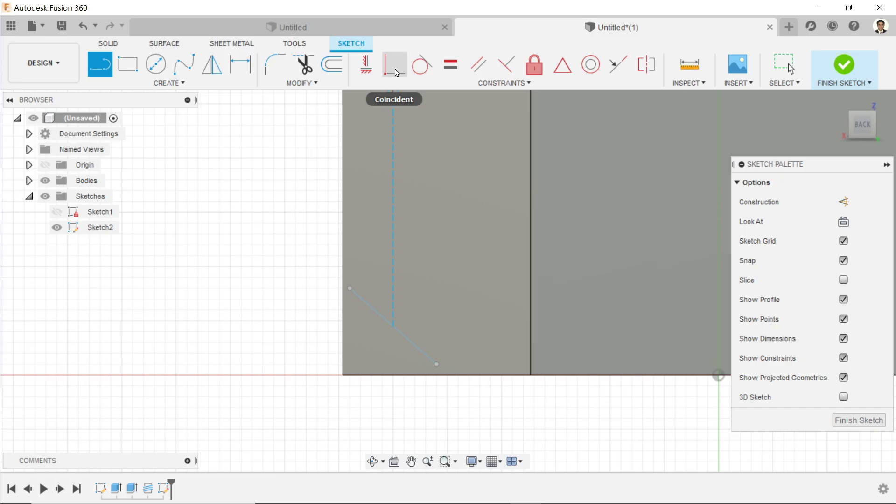
- Make the line's ends coincident with the head's bottom and left edges
click(396, 73)
scroll(437, 366, up, 2)
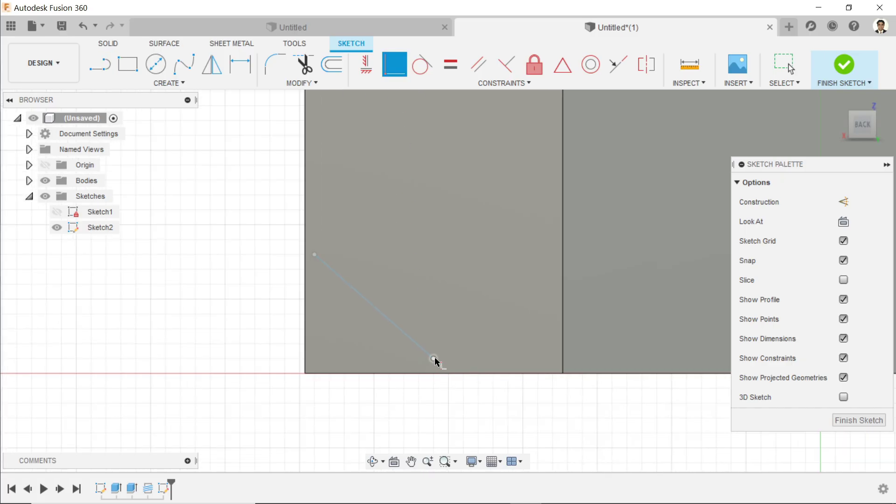
click(434, 361)
click(435, 373)
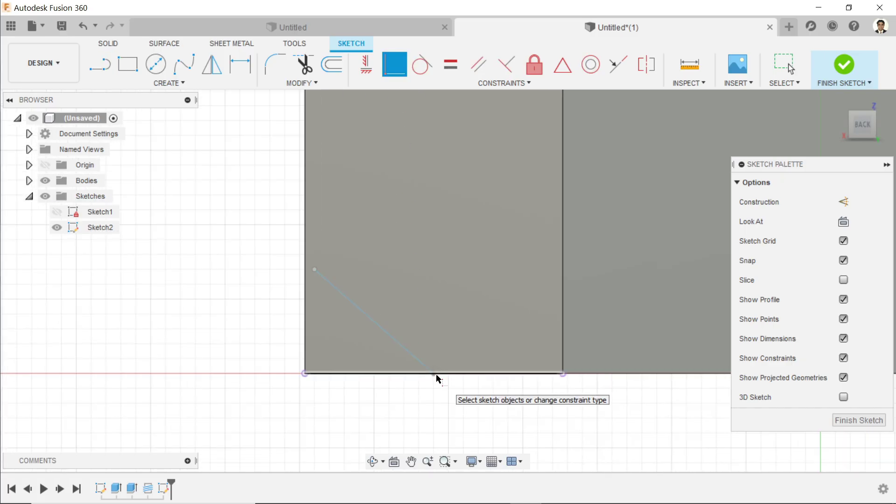
click(306, 274)
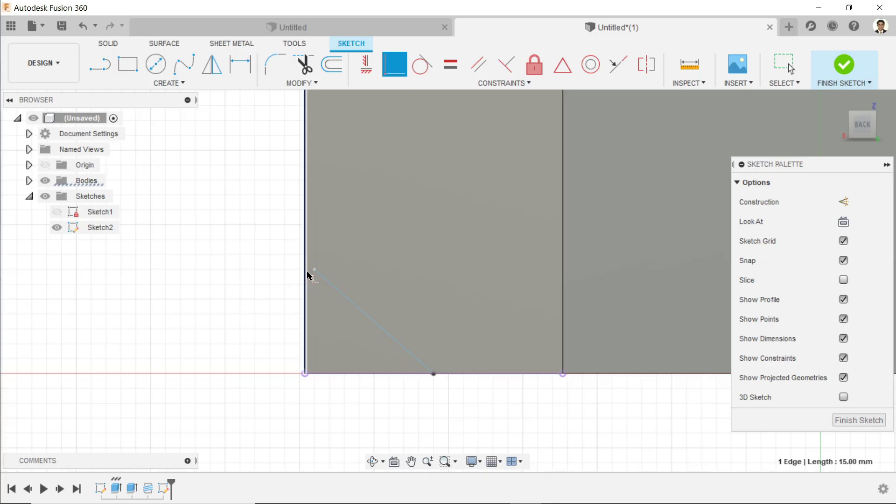
click(314, 271)
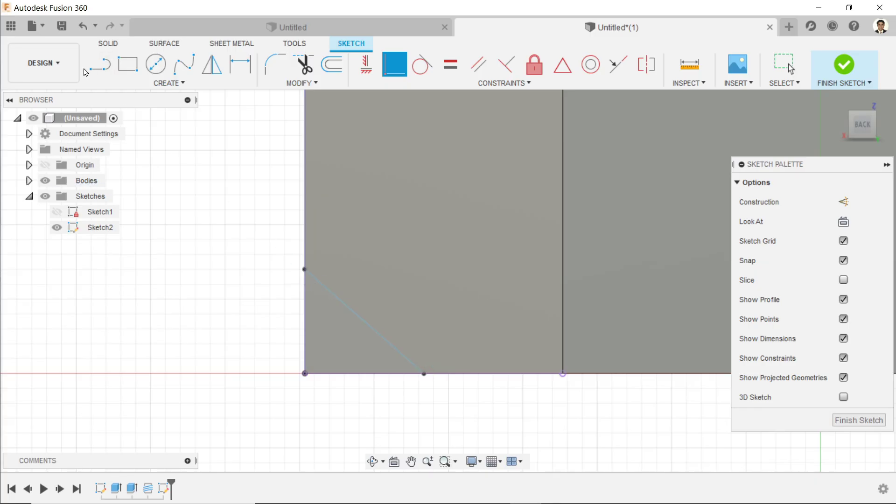
- Dimension the chamfer line's width along the bottom edge to 2.5 mm
click(241, 65)
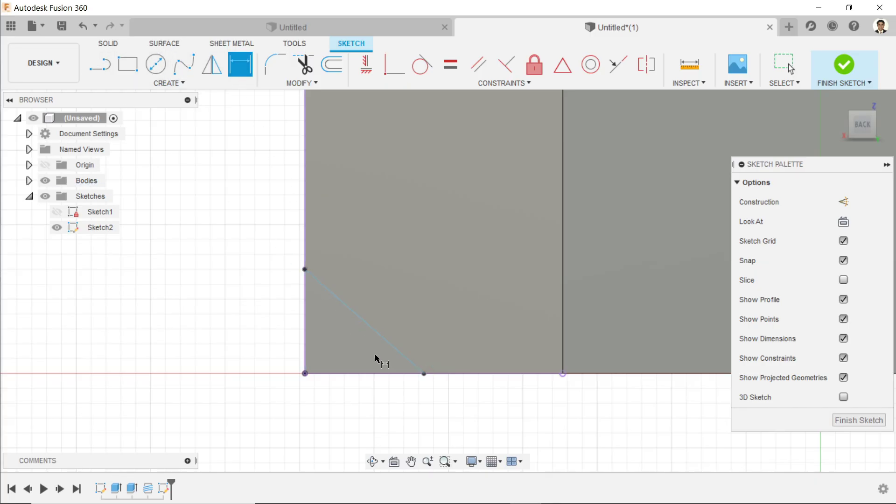
click(424, 374)
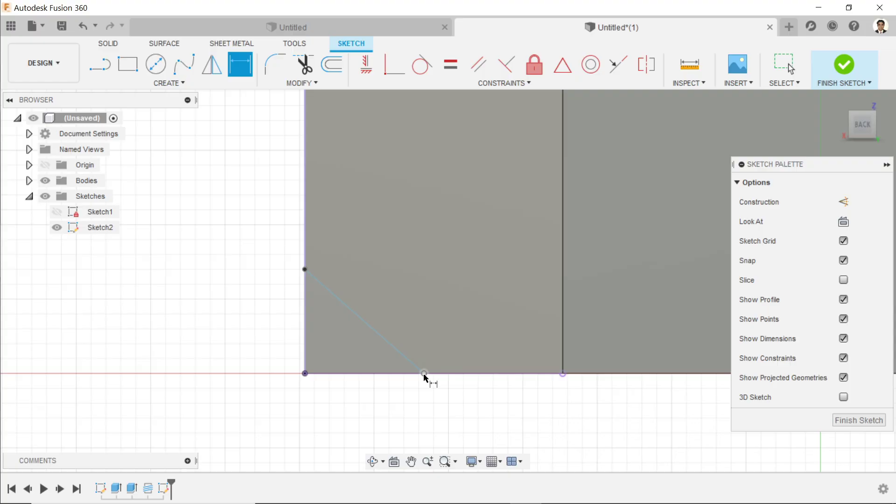
click(306, 374)
click(366, 402)
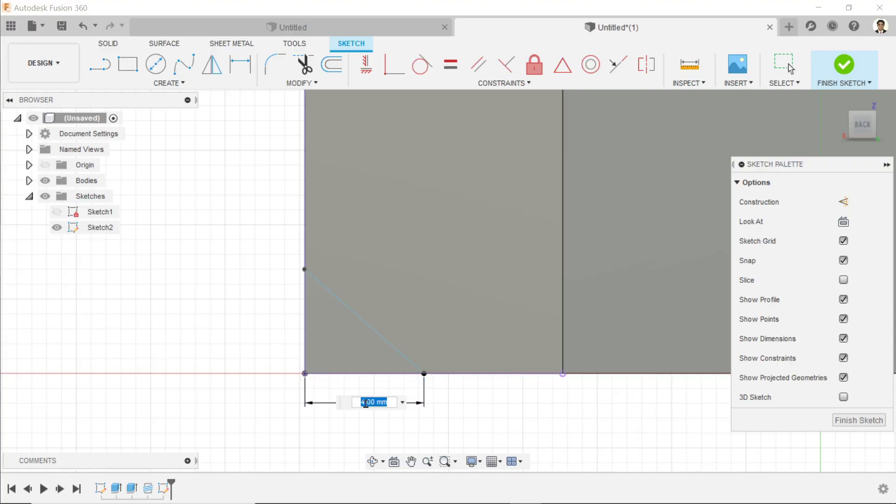
text(2.5)
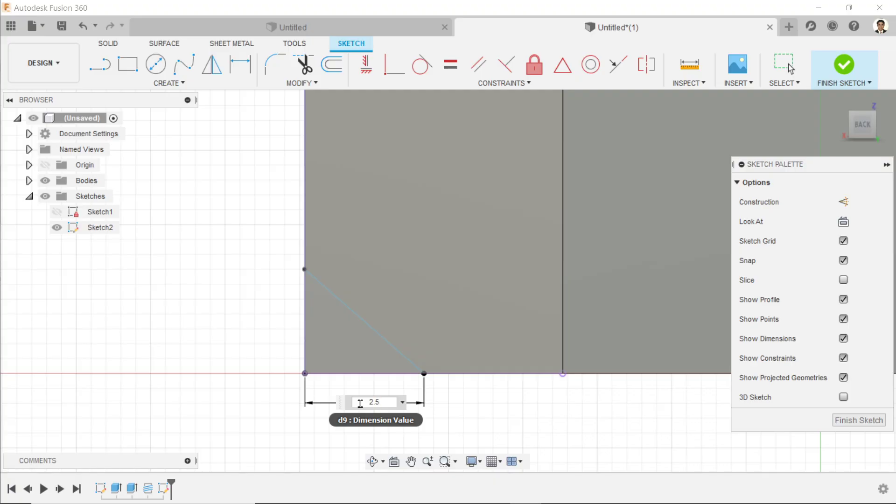
key(Return)
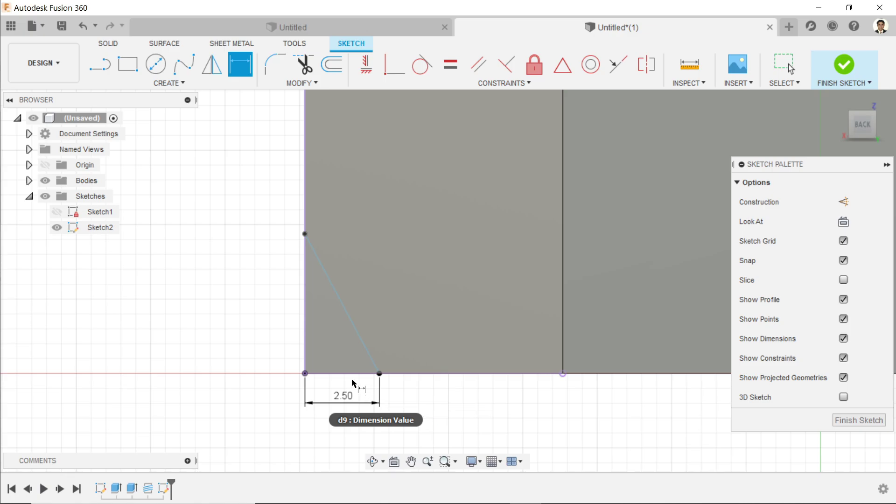
- Set the angle between the sloped line and the bottom edge to 30°
click(351, 321)
click(345, 374)
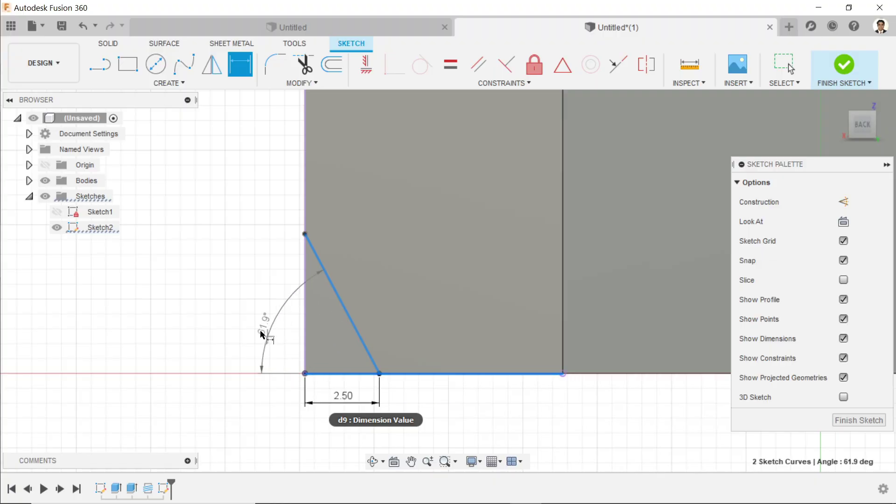
click(250, 321)
text(3)
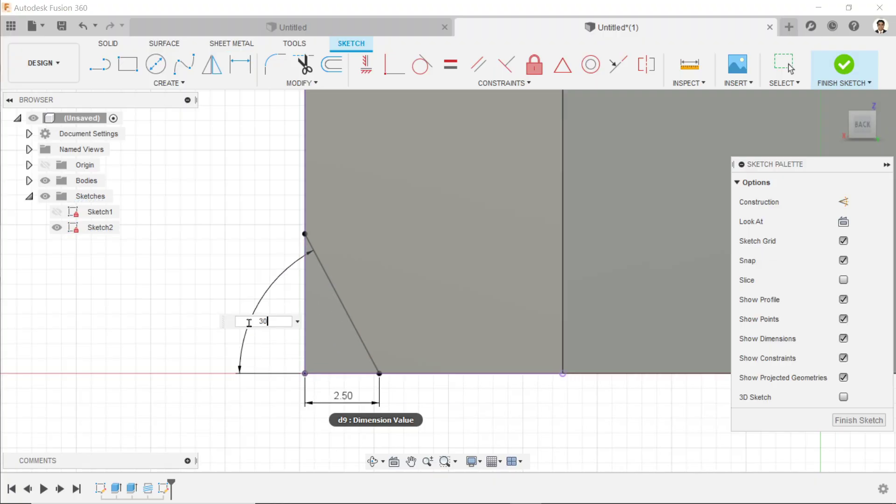
text(0)
key(Return)
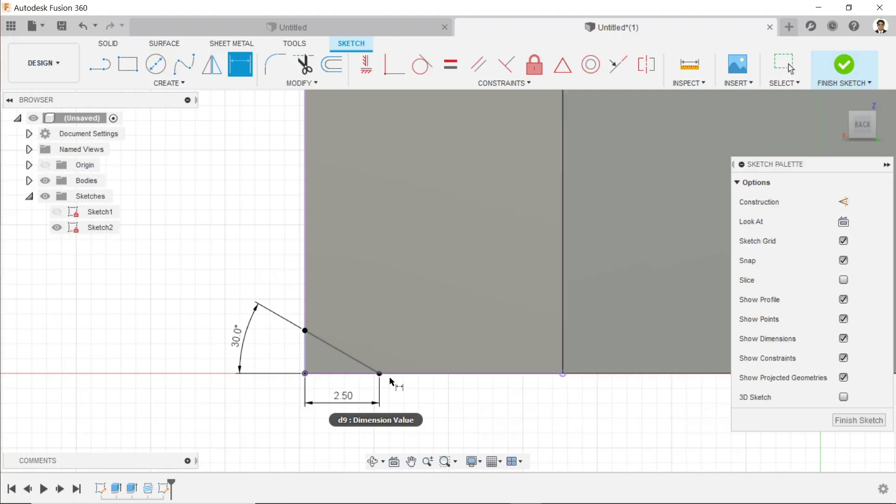
scroll(394, 376, down, 2)
scroll(395, 368, down, 3)
scroll(534, 369, up, 2)
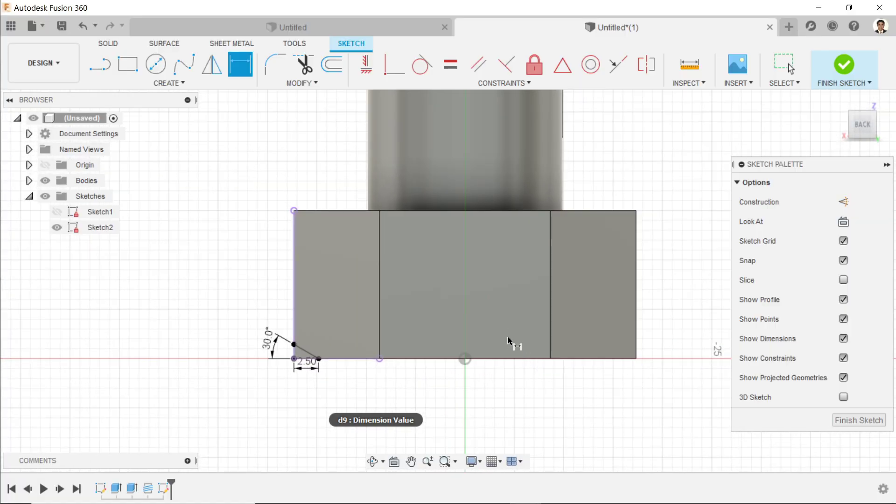
- Finish Sketch2, start Revolve, and centre the view on the bolt head
click(849, 66)
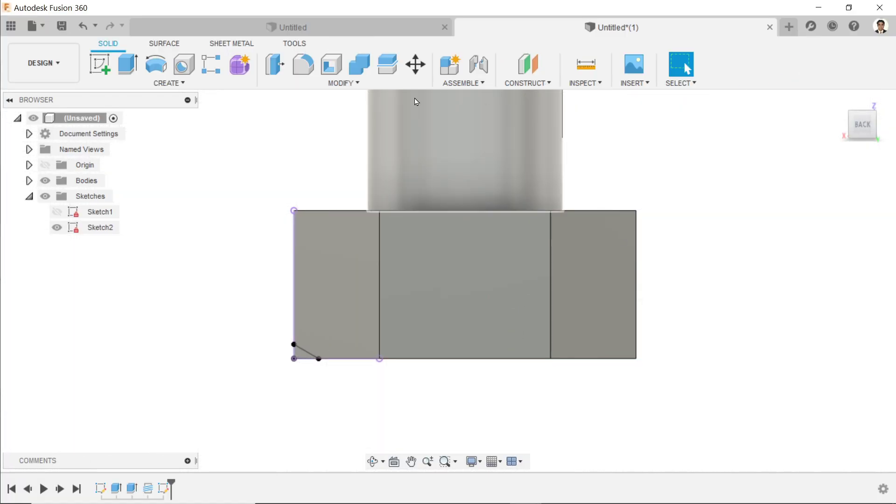
click(159, 68)
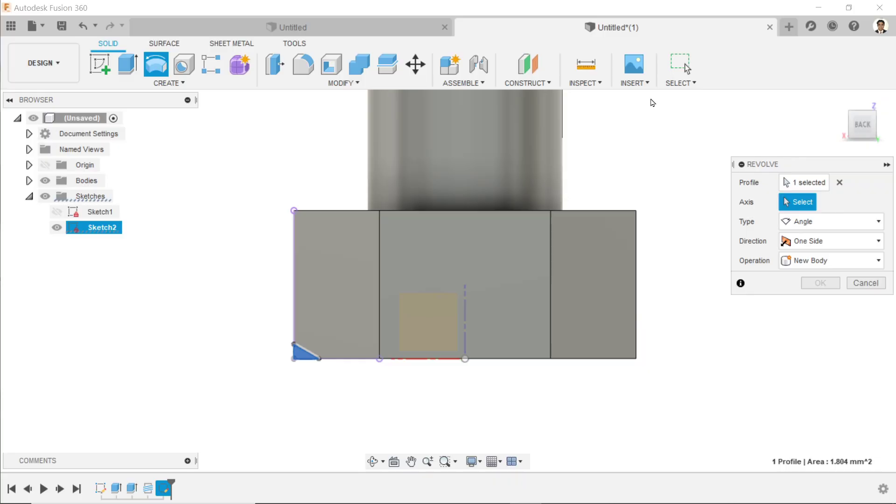
click(839, 100)
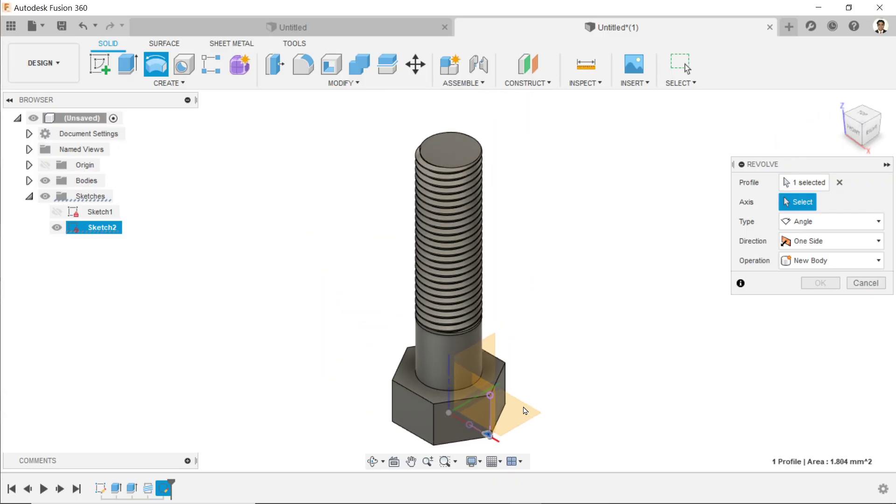
scroll(484, 452, up, 3)
middle_drag(586, 262, 594, 216)
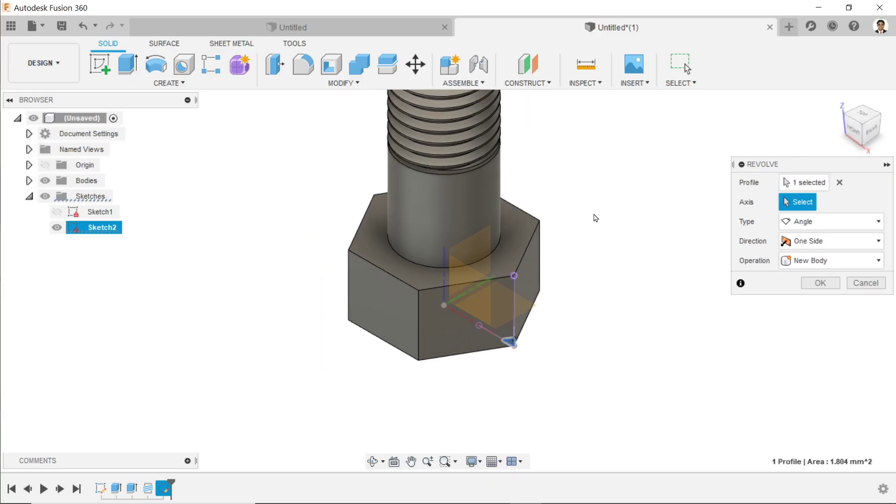
scroll(484, 308, up, 4)
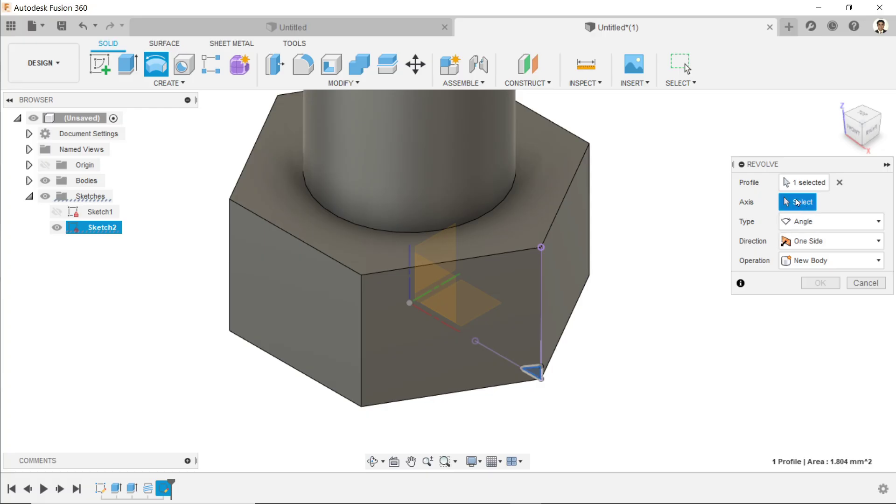
- Revolve-cut the profile 360° about the vertical sketch line
click(410, 265)
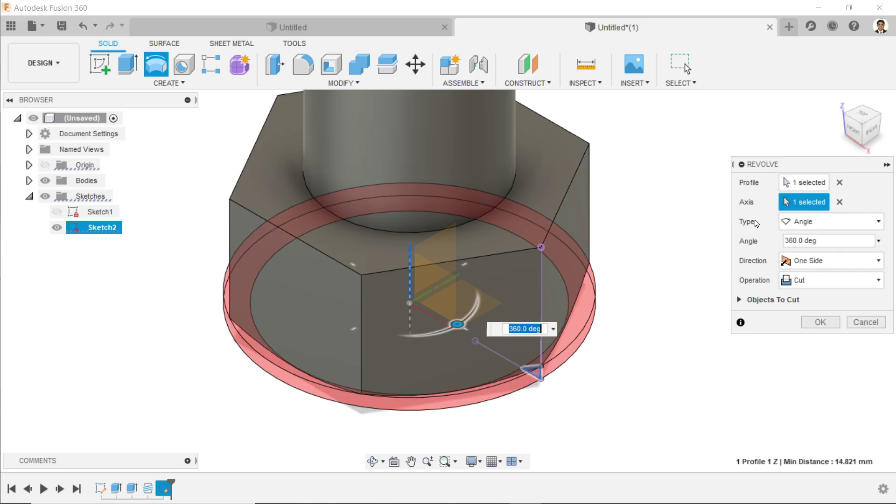
click(819, 227)
click(818, 227)
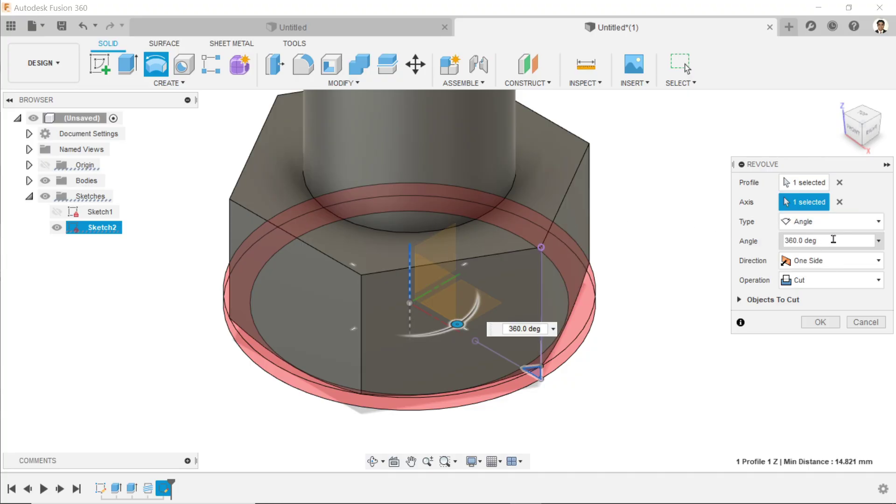
click(812, 286)
click(812, 286)
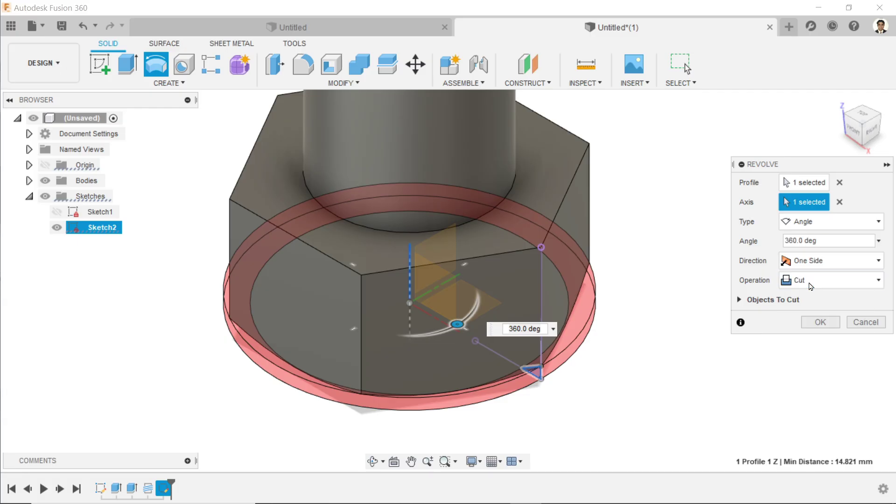
click(820, 322)
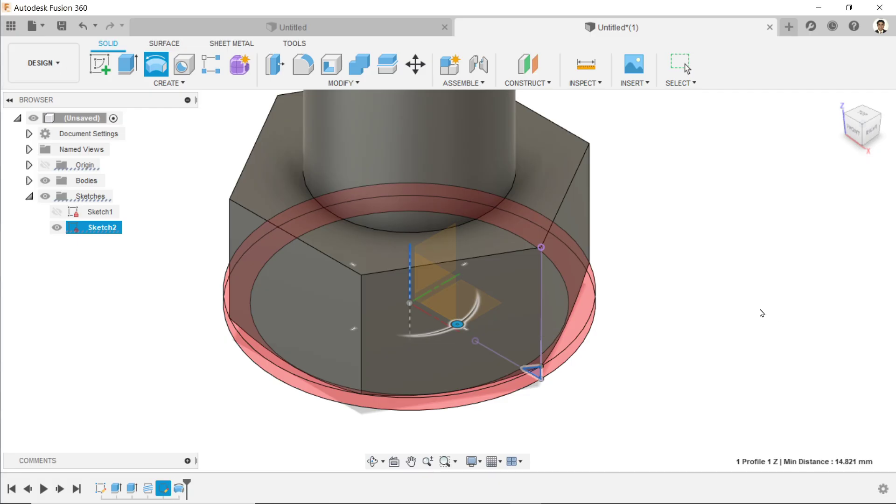
- Zoom out, pan and orbit until the whole bolt stands upright in view
scroll(680, 289, down, 3)
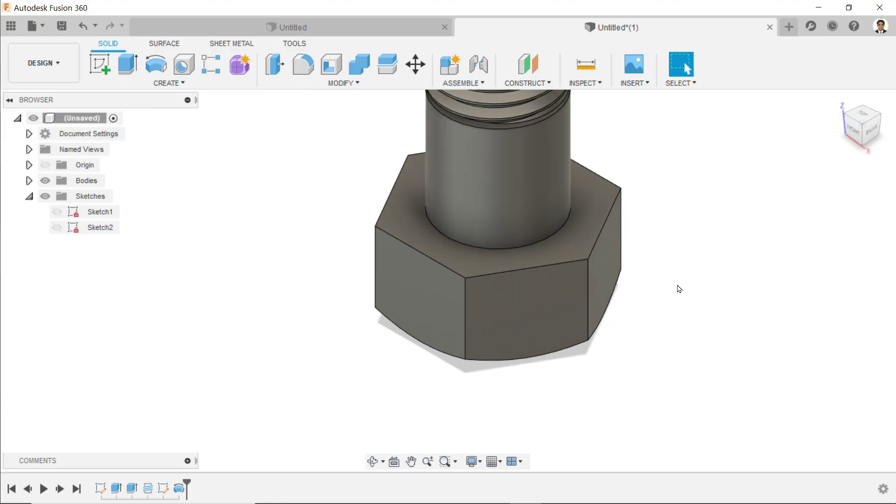
middle_drag(669, 304, 602, 252)
scroll(602, 252, down, 5)
shift+middle_drag(628, 194, 597, 278)
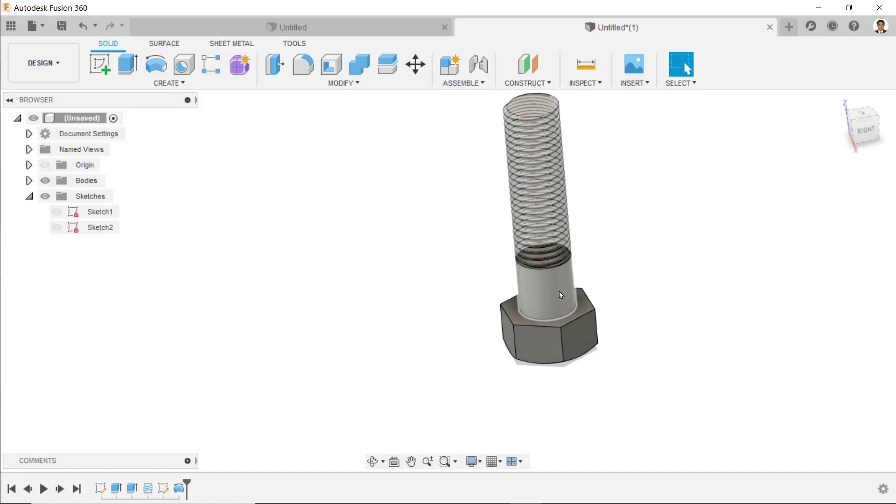
- Open the bolt's Appearance panel and apply Stainless Steel - Polished from Metal > Stainless
right_click(546, 289)
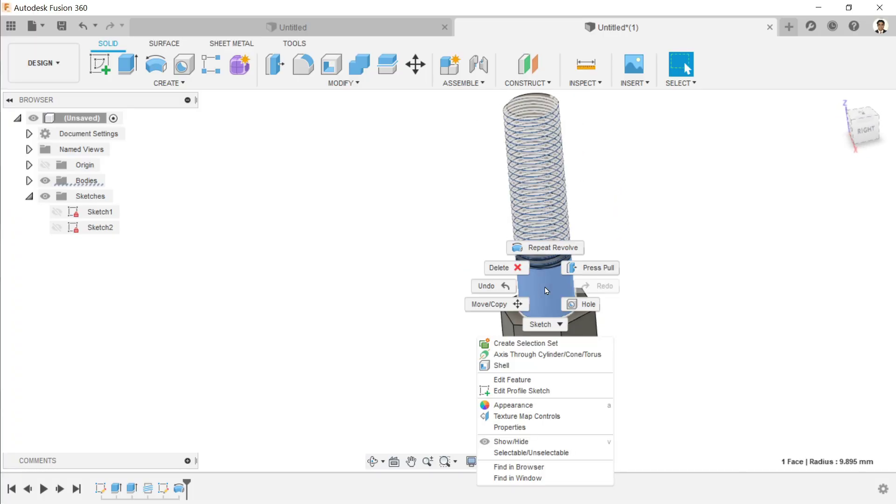
click(518, 404)
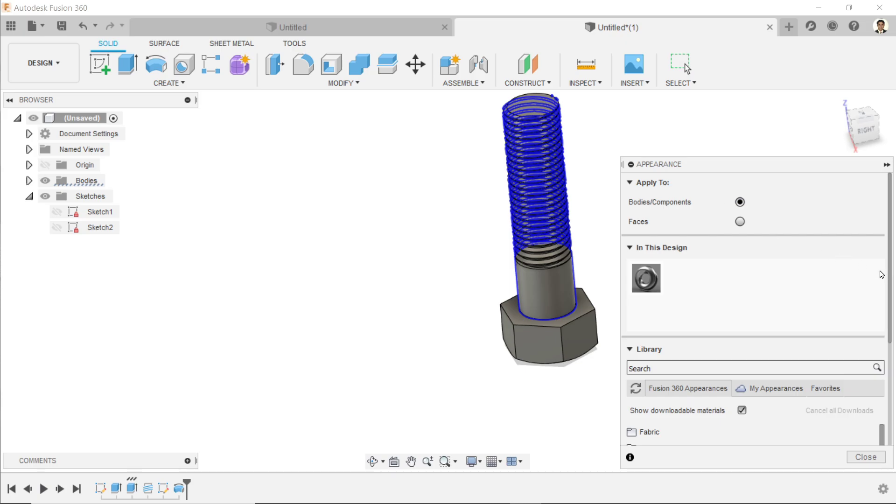
scroll(756, 290, down, 5)
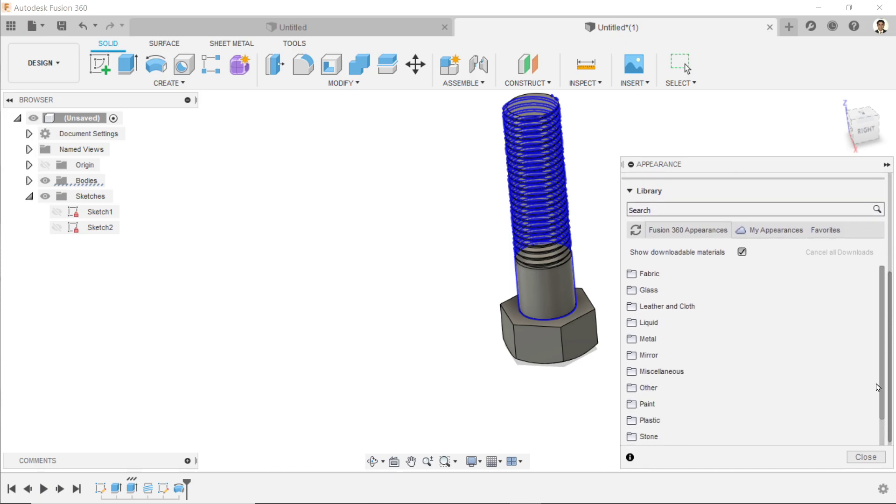
click(635, 338)
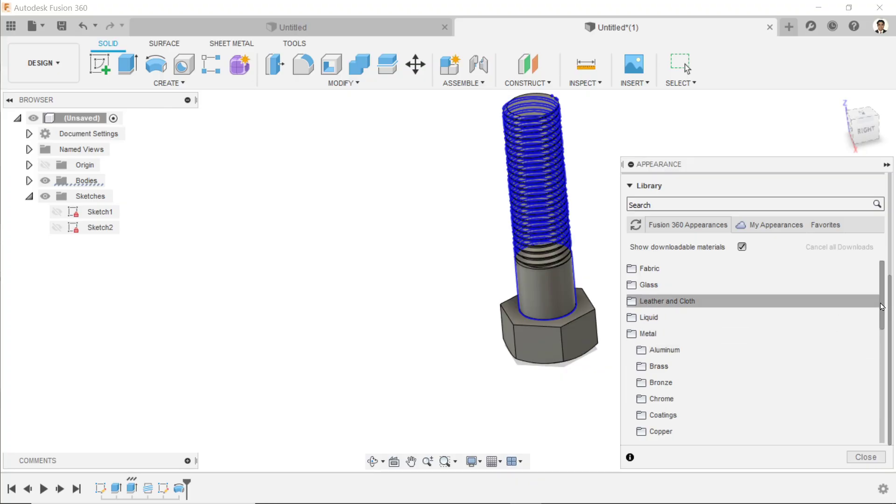
drag(883, 302, 877, 346)
scroll(877, 345, up, 1)
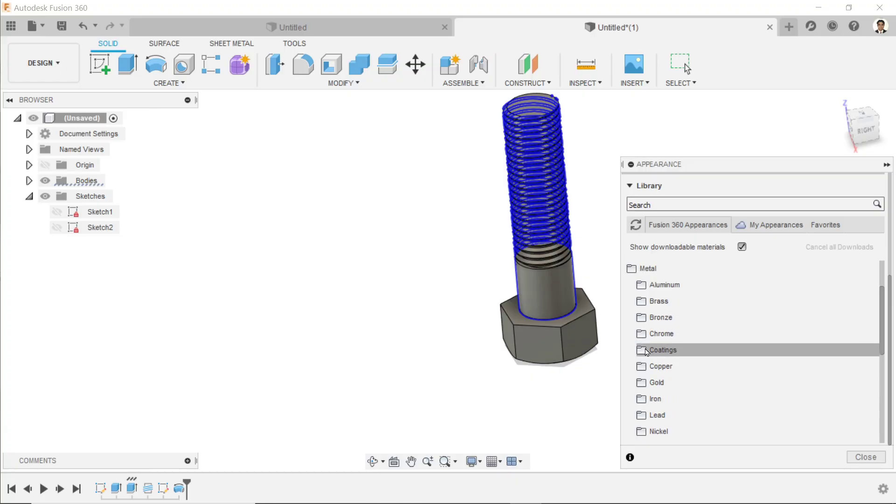
scroll(663, 348, down, 2)
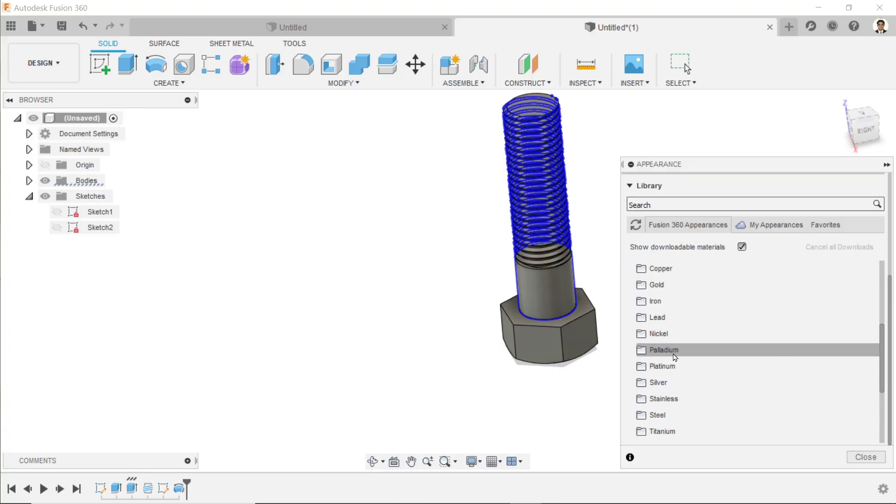
scroll(674, 358, down, 1)
click(666, 356)
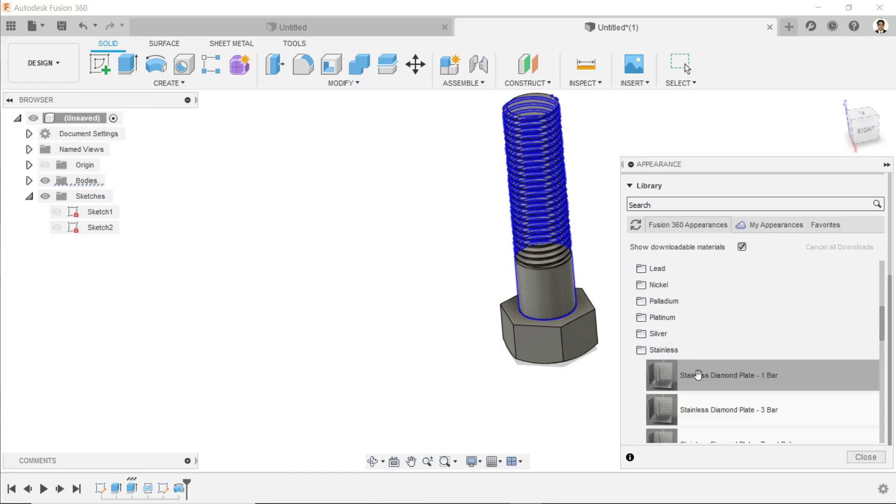
scroll(700, 379, down, 4)
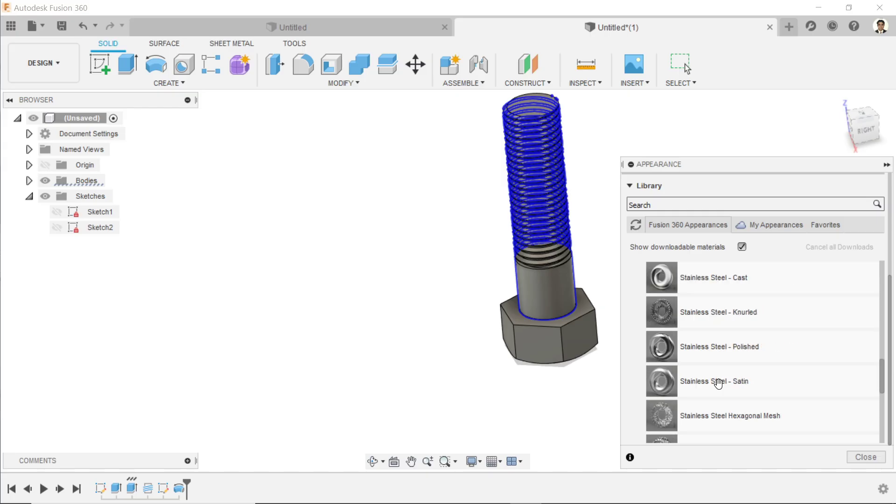
drag(705, 351, 580, 317)
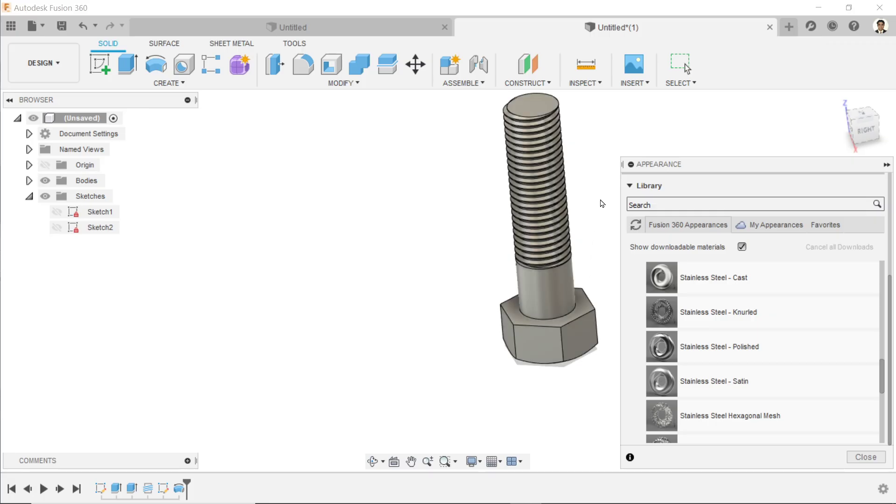
- Apply the Chrome appearance from the Metal library to the bolt
scroll(743, 344, up, 6)
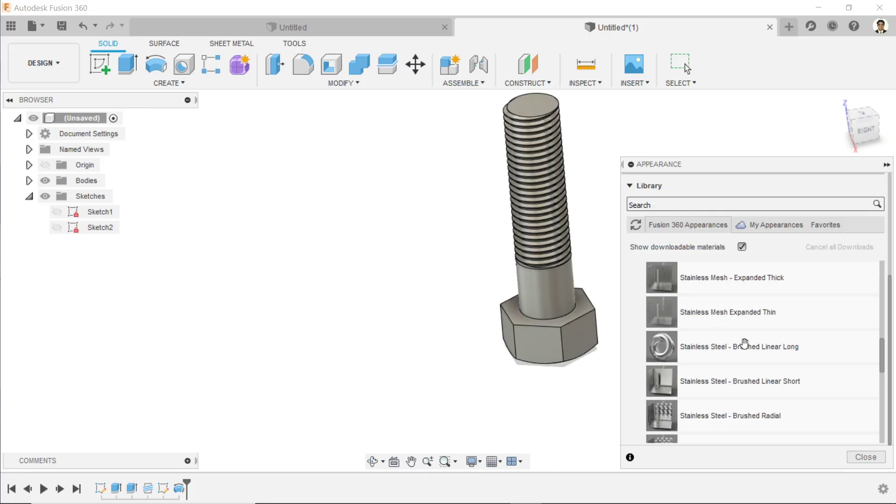
scroll(728, 333, up, 6)
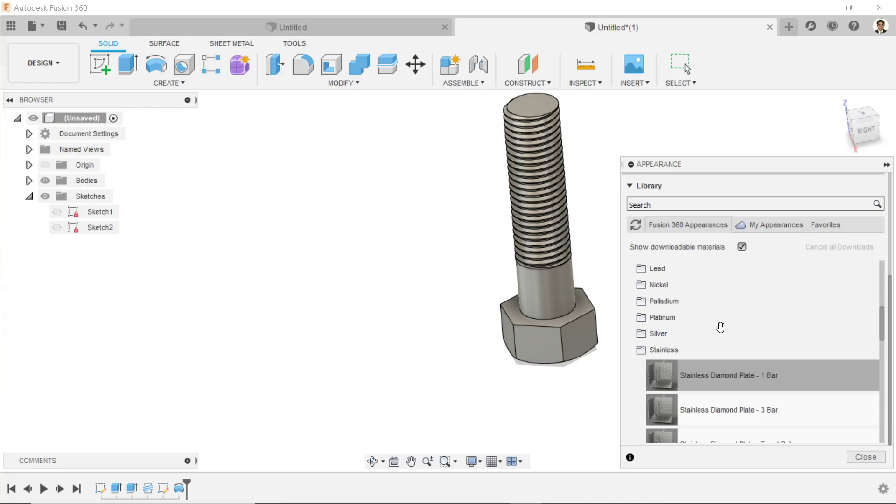
scroll(710, 319, up, 3)
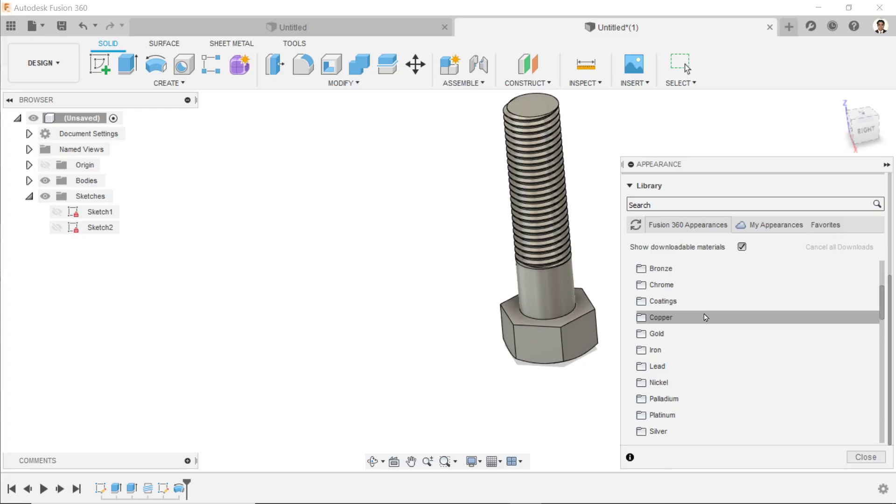
click(661, 285)
drag(663, 312, 568, 297)
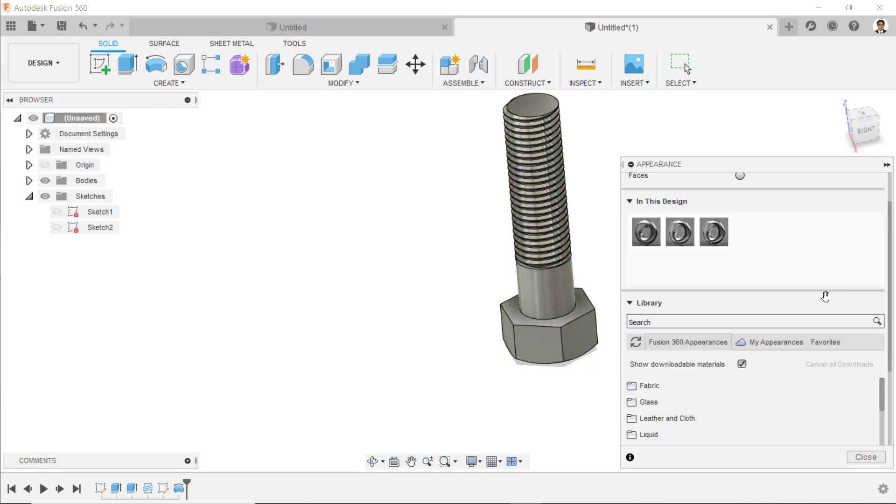
scroll(826, 297, up, 2)
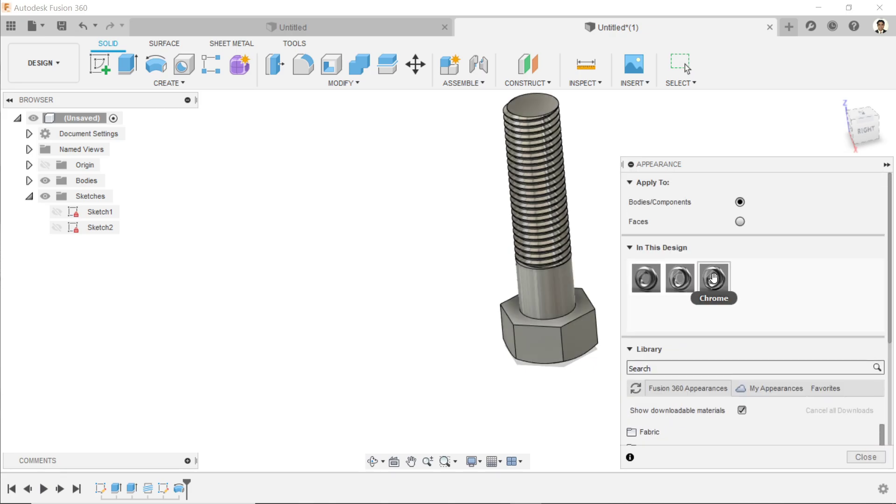
- Open the Chrome appearance for editing, then close the editor and Appearance panel
right_click(707, 282)
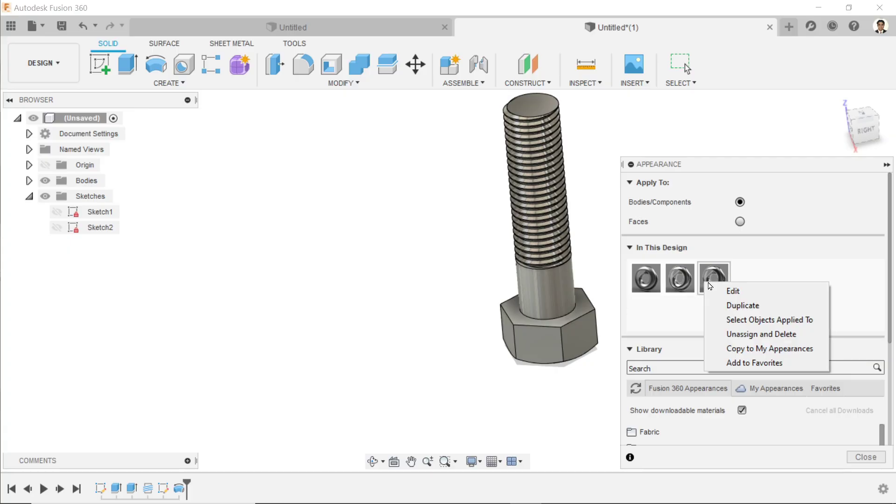
click(735, 294)
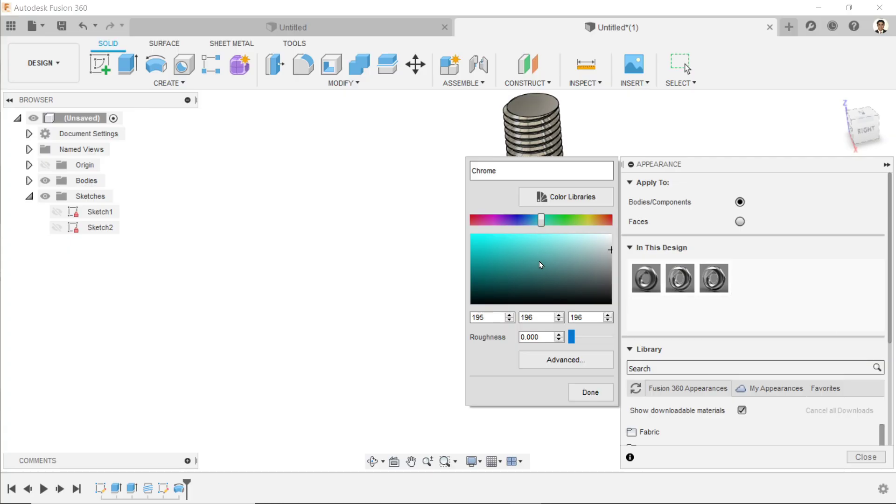
click(595, 390)
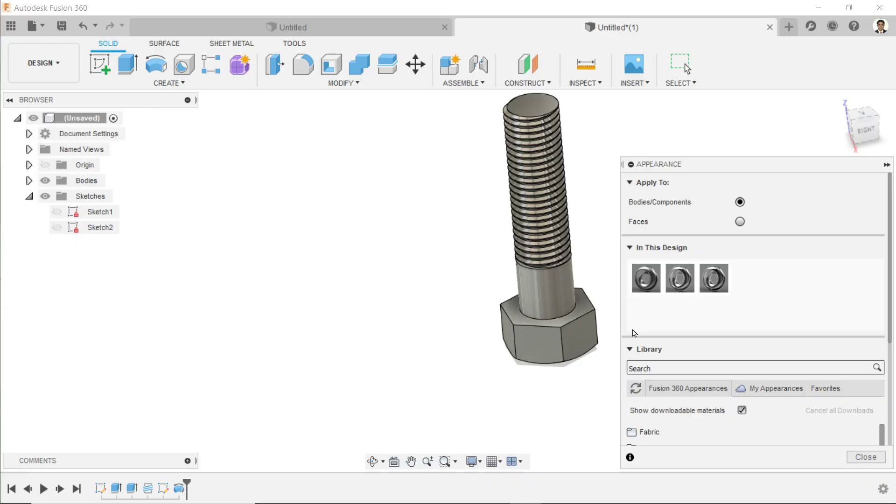
click(862, 460)
- Return to the ViewCube Home view of the chrome bolt
click(845, 105)
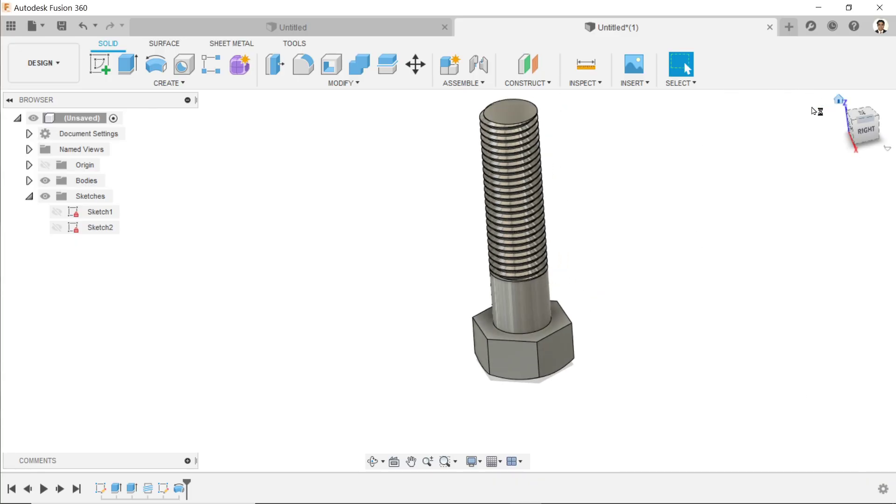